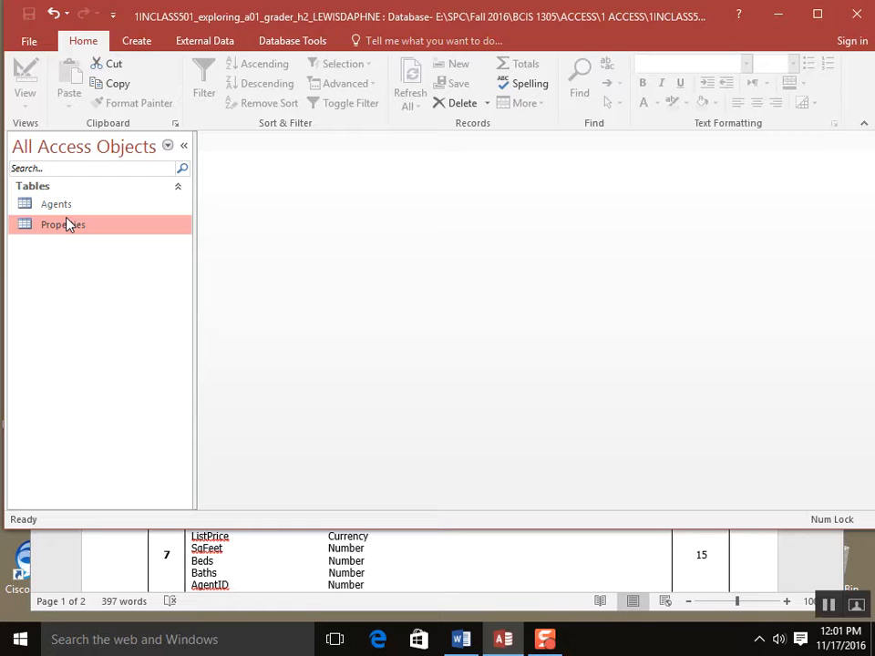
- Open the Properties table in Design View, keeping the Word instructions visible beneath the database window
drag(288, 529, 290, 487)
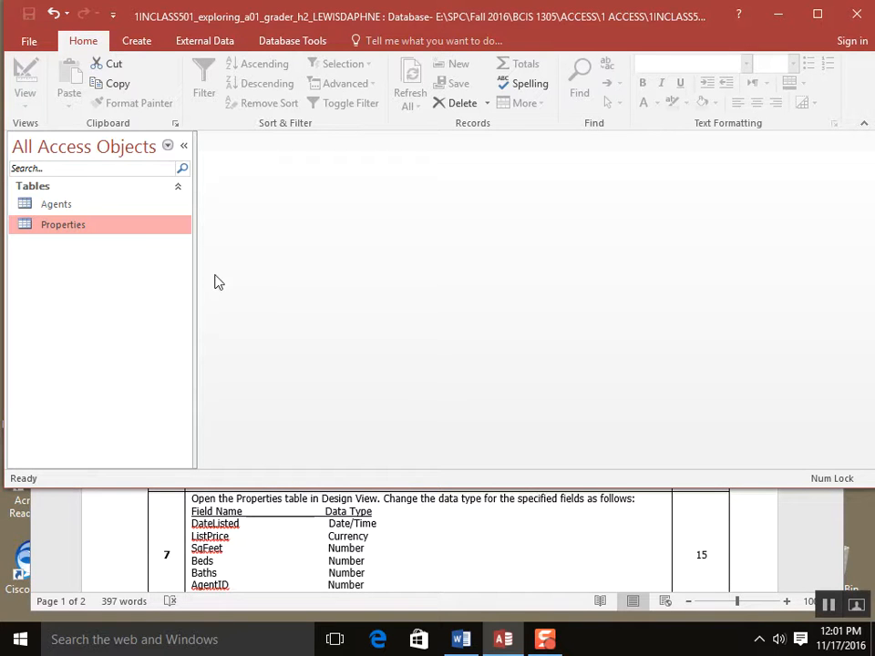
right_click(142, 233)
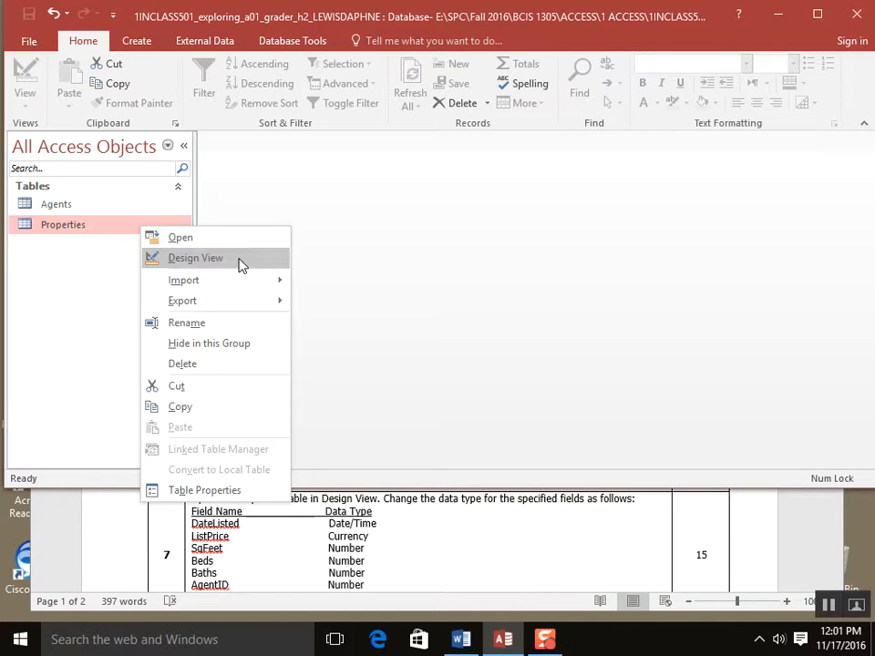
click(195, 258)
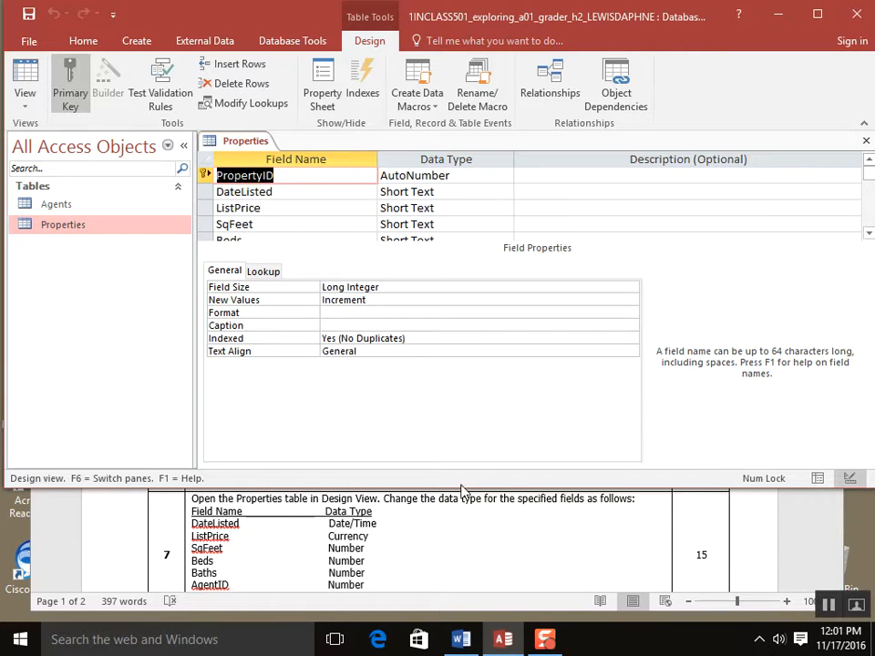
drag(457, 489, 456, 516)
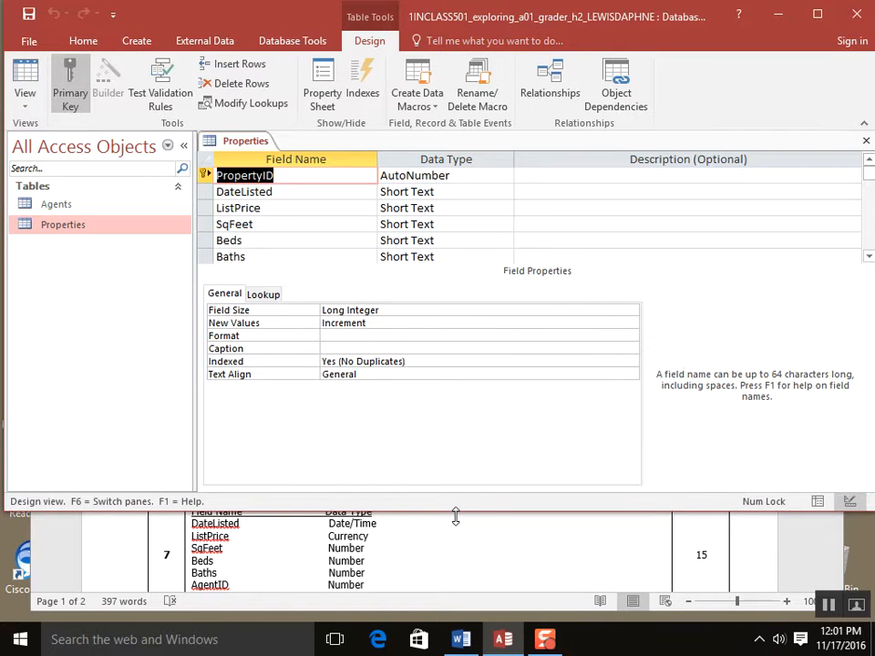
- Set the data type of the DateListed field to Date/Time
click(460, 197)
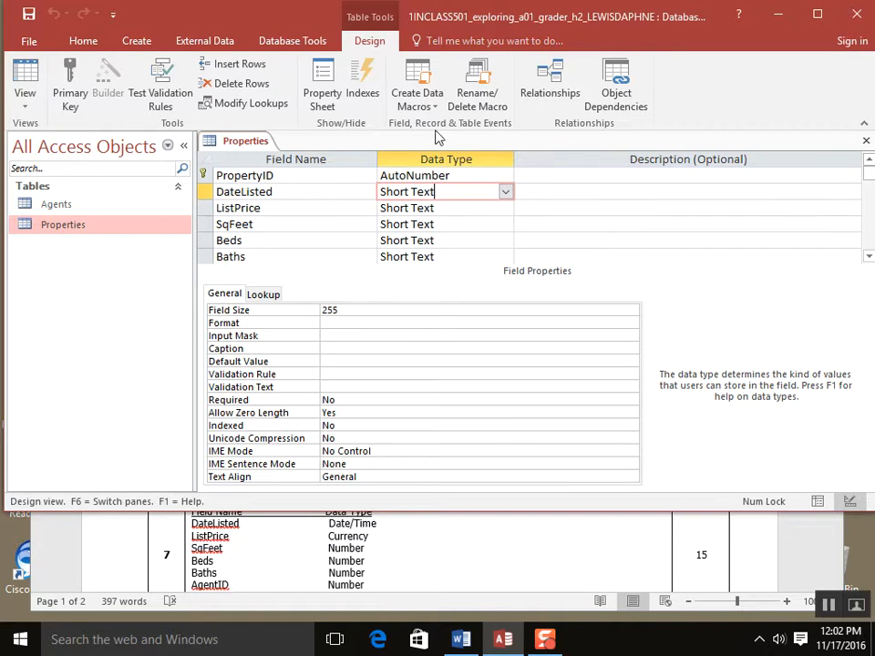
click(506, 192)
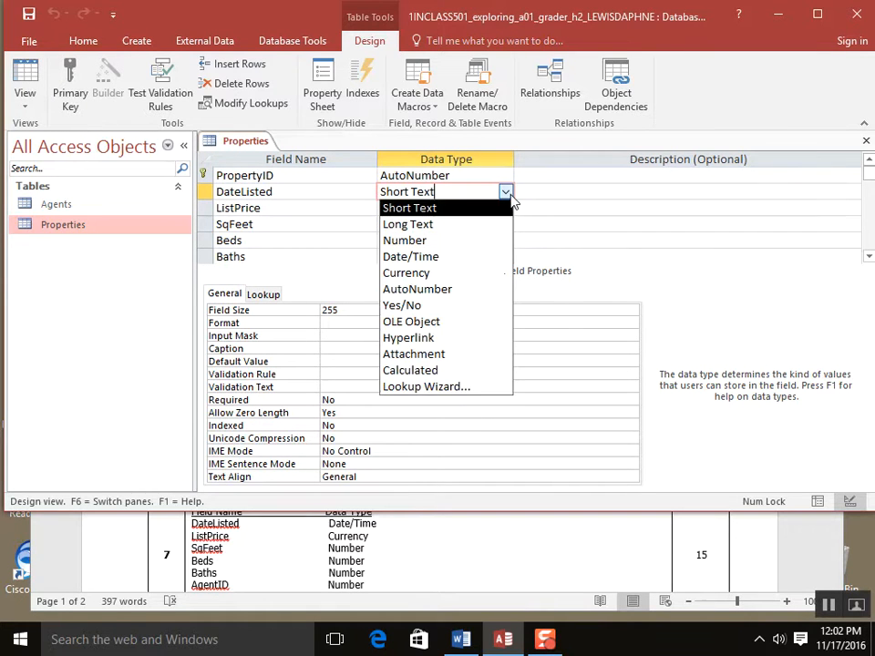
click(500, 257)
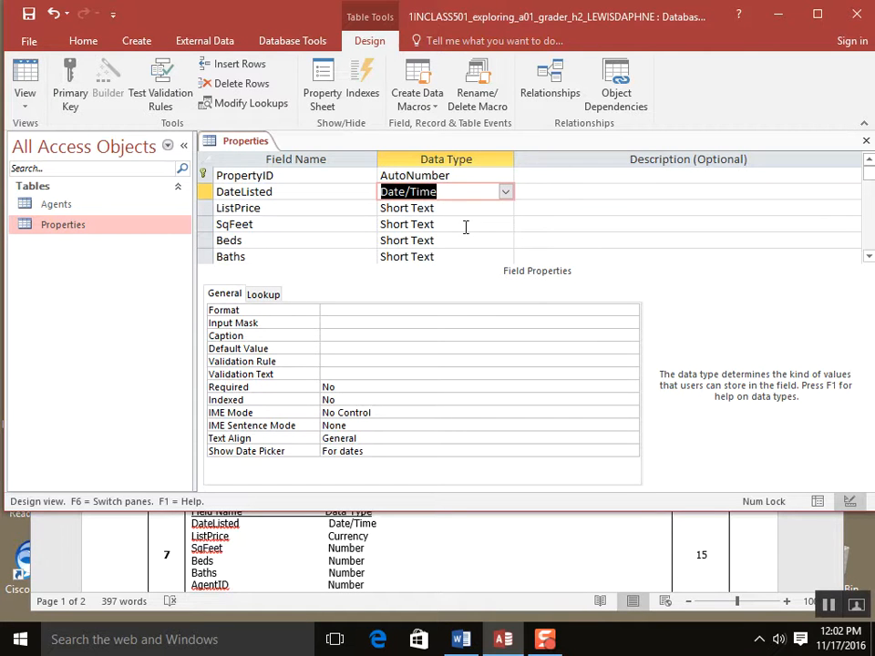
- Save the Properties table and check the DateListed and ListPrice columns in Datasheet View
click(20, 107)
click(28, 130)
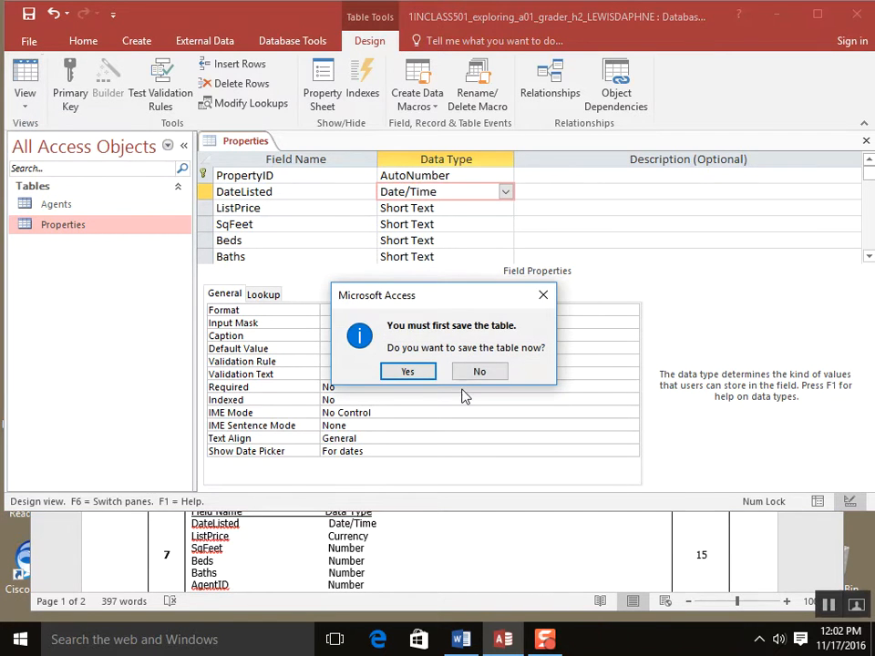
click(408, 371)
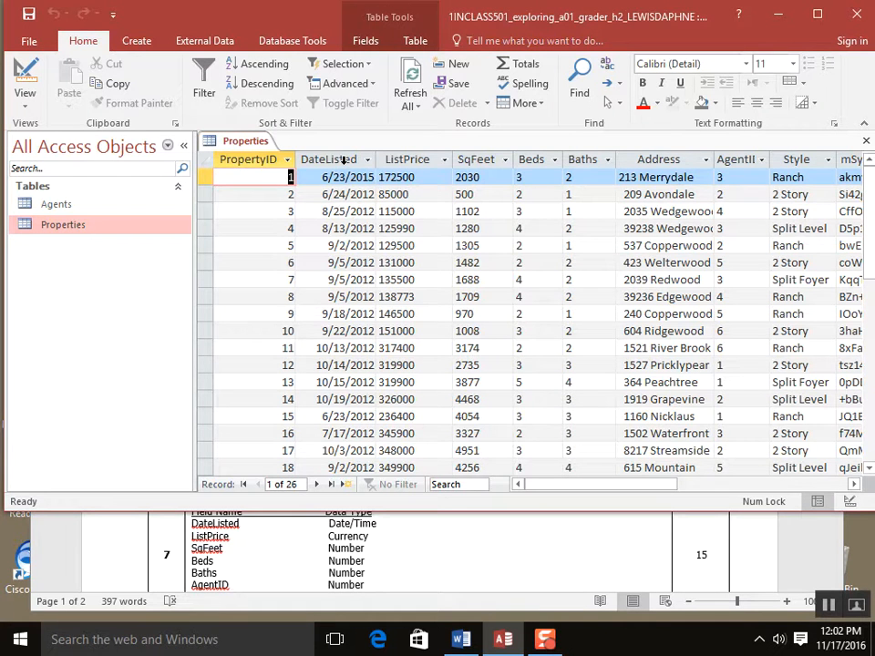
click(342, 160)
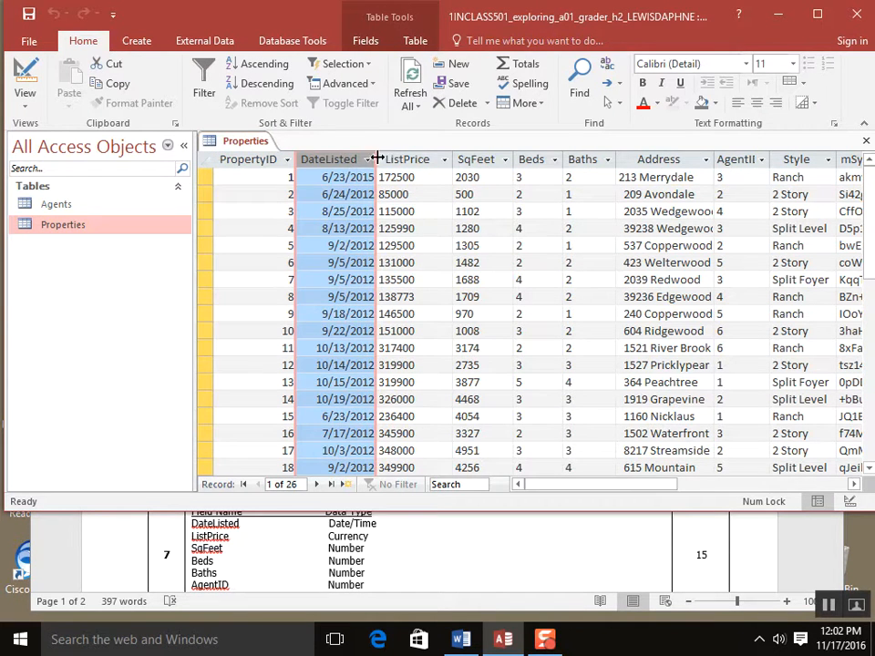
click(411, 160)
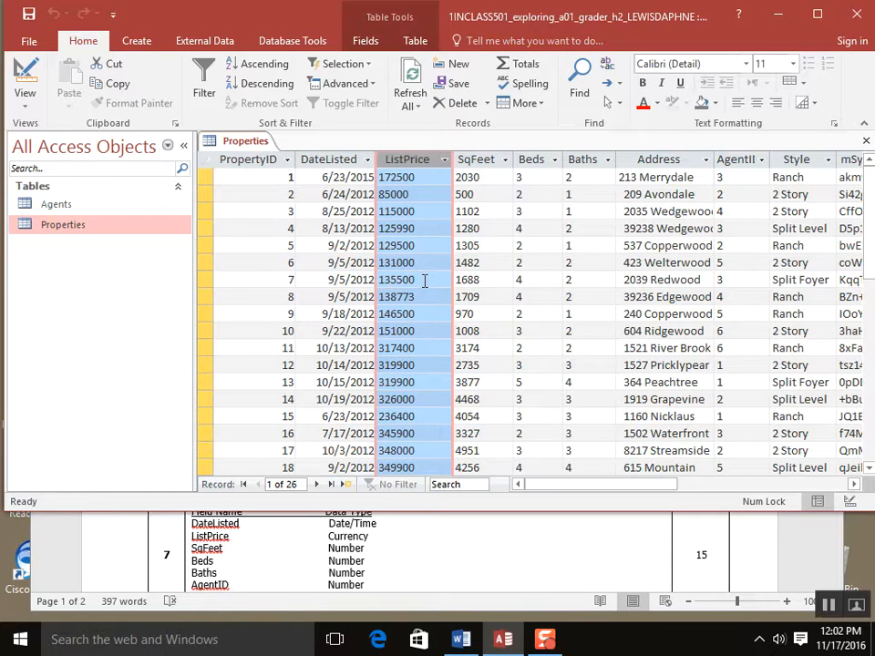
- Return the Properties table to Design View and set the ListPrice field's data type to Currency
click(20, 100)
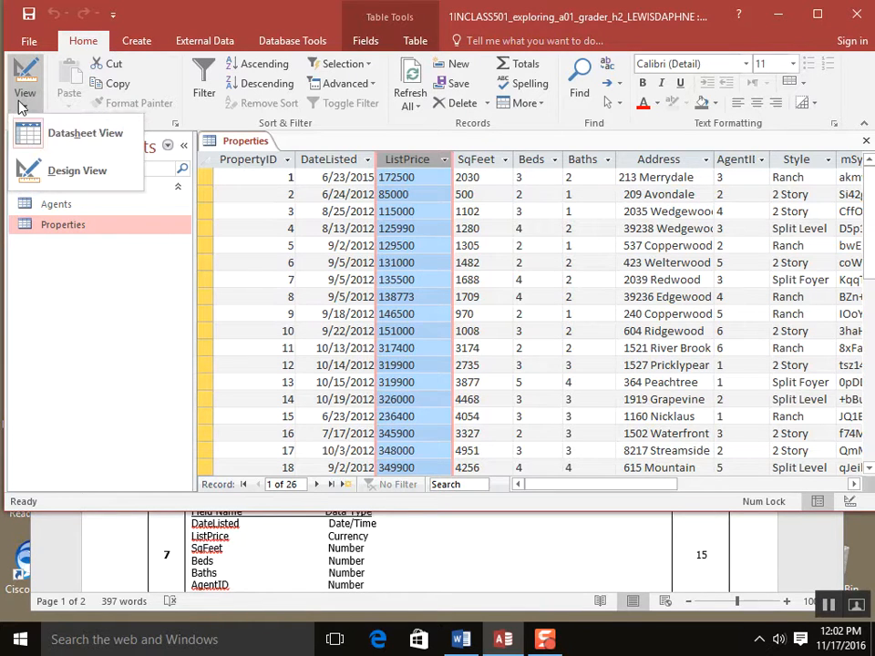
click(31, 169)
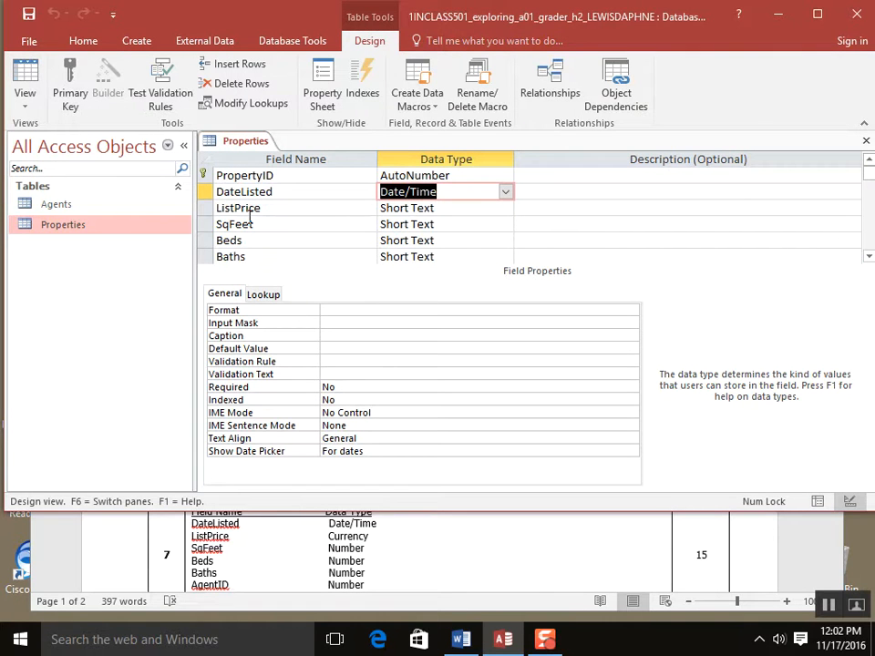
click(505, 208)
click(505, 208)
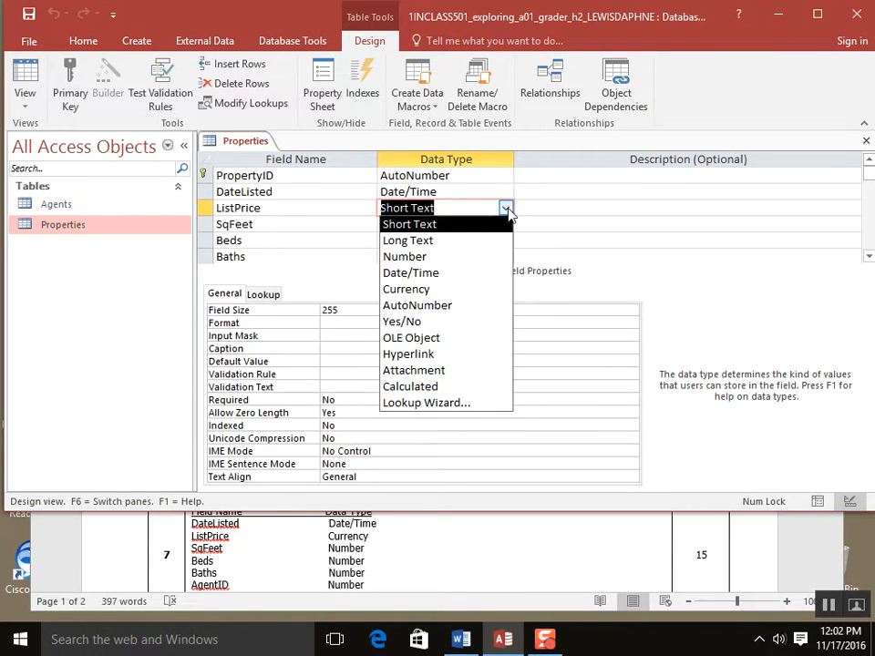
click(493, 293)
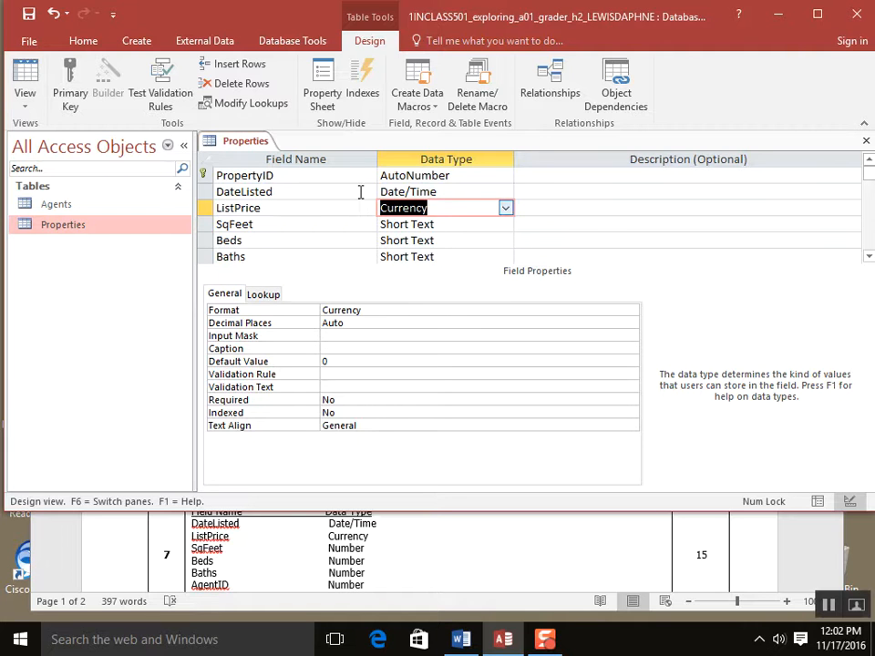
- Save the table despite possible data loss and check the ListPrice column in Datasheet View
click(17, 114)
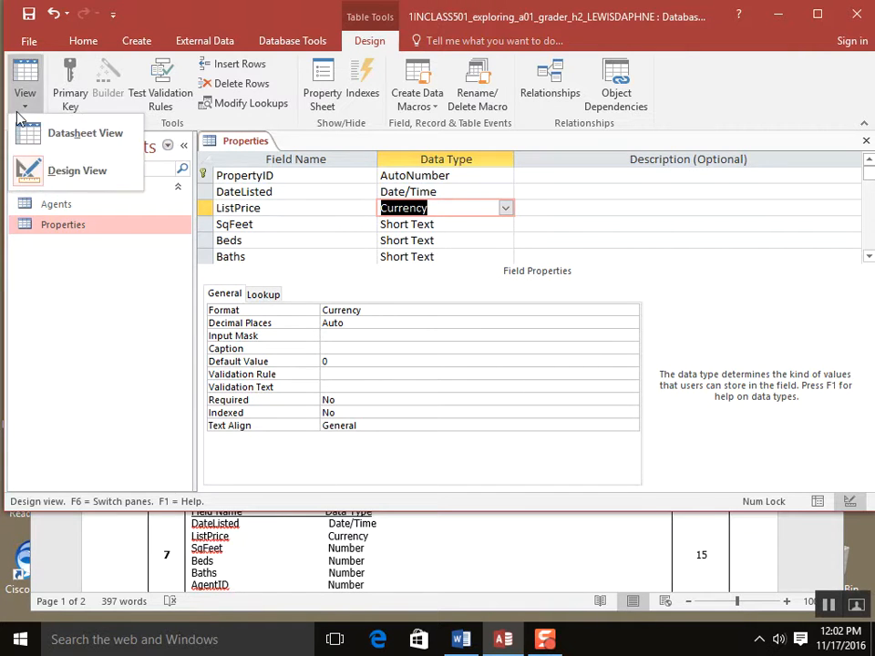
click(28, 133)
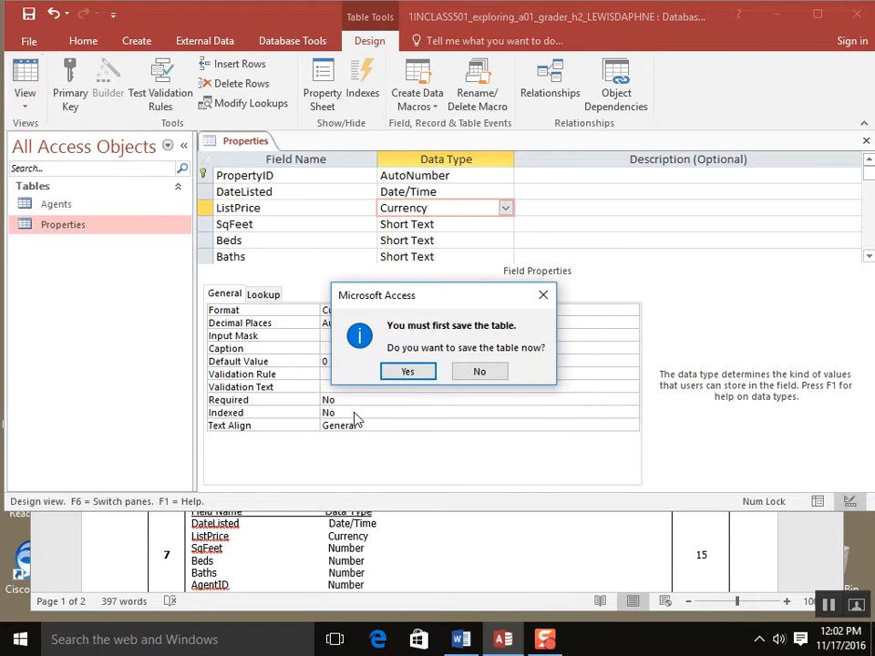
click(409, 374)
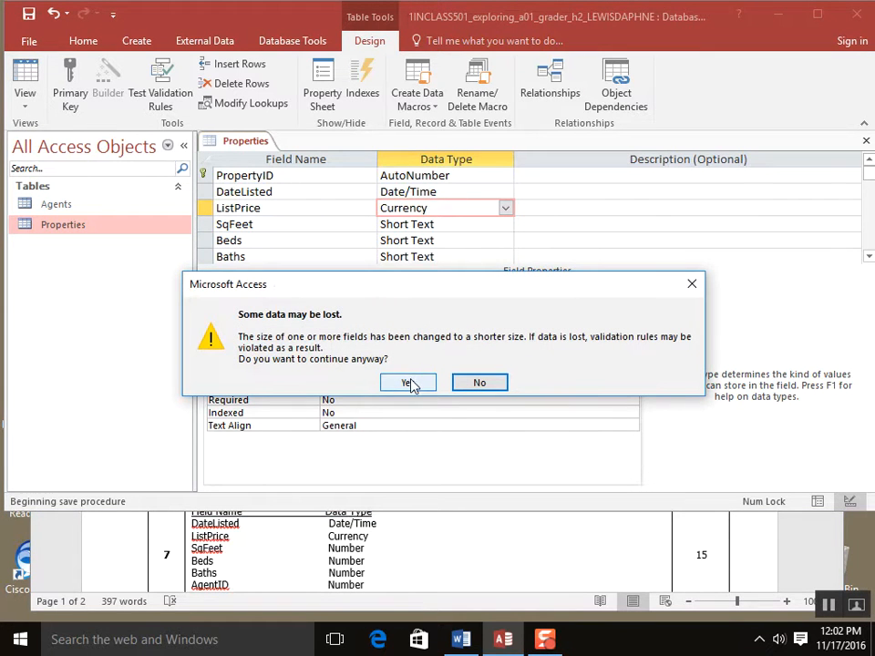
click(409, 383)
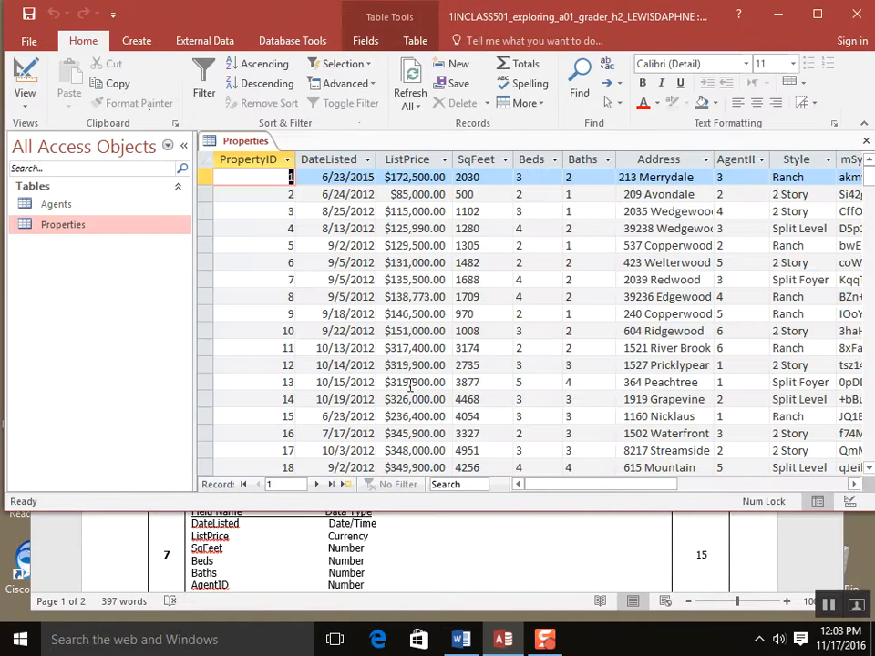
click(411, 159)
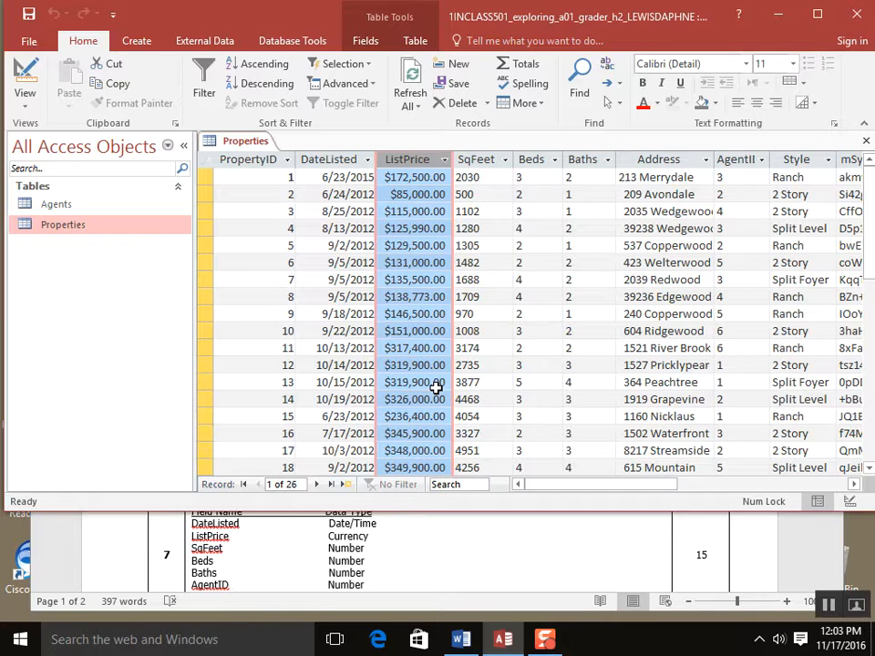
- Return the Properties table to Design View and set the SqFeet field's data type to Number
click(25, 96)
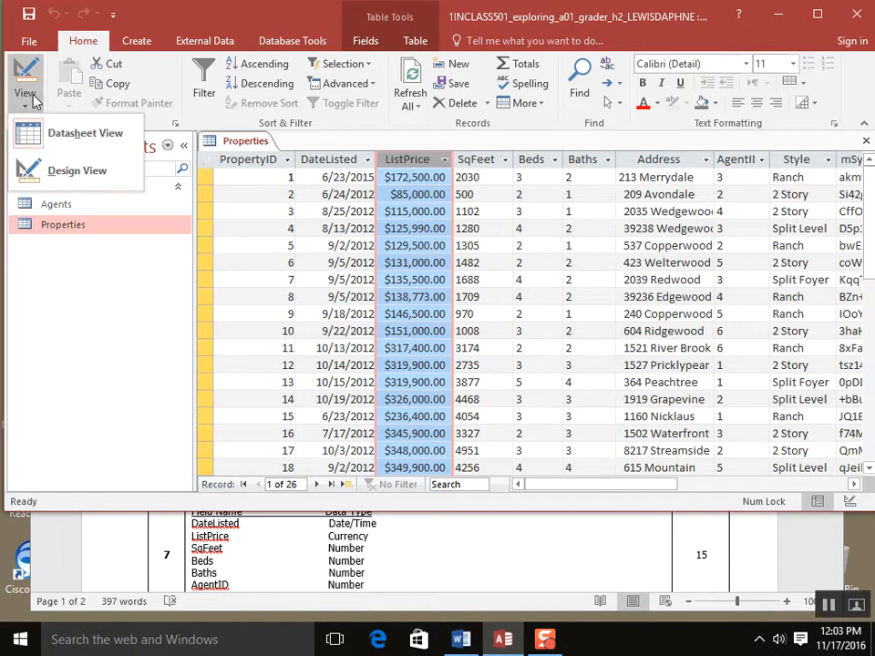
click(47, 173)
click(390, 519)
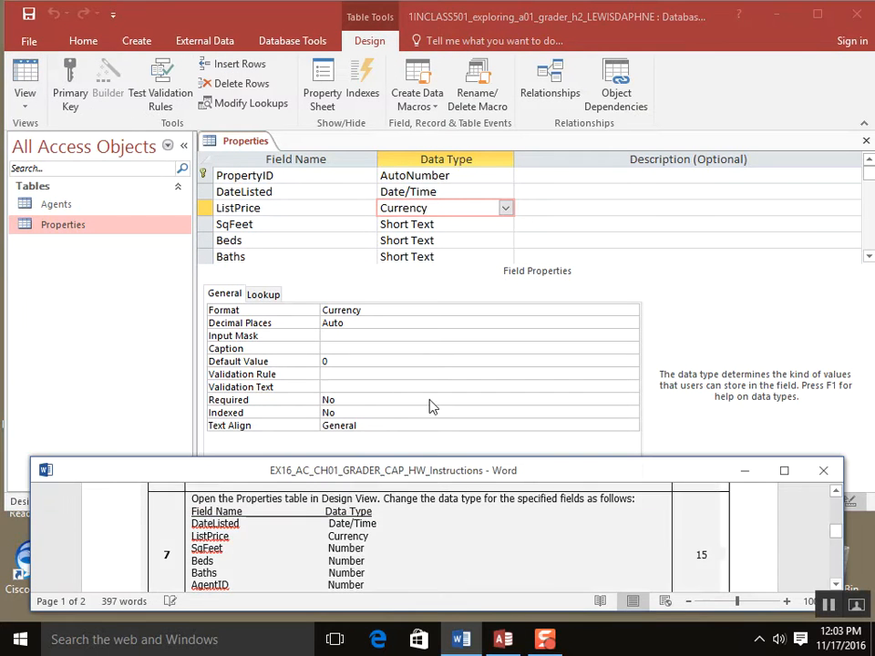
click(504, 224)
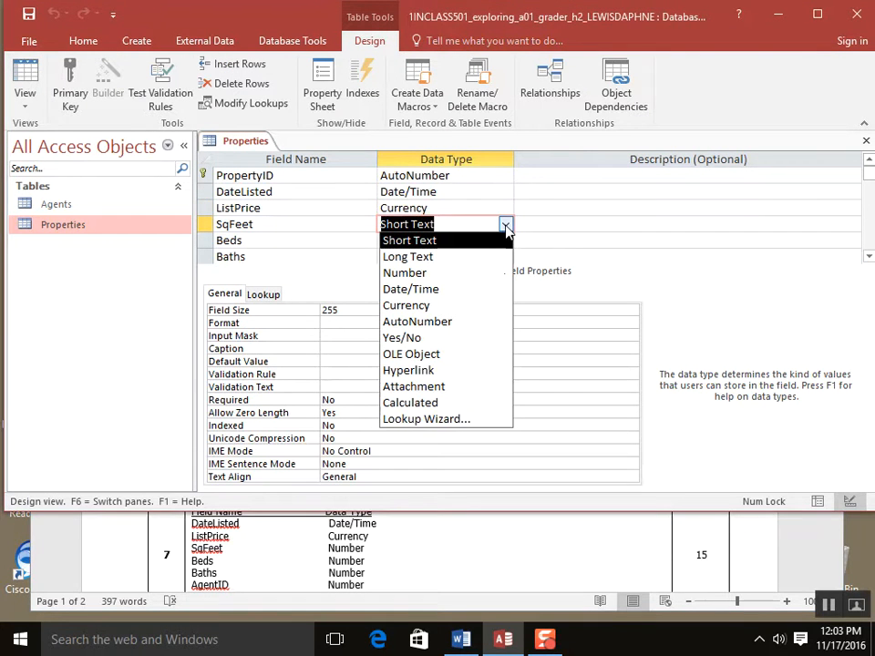
click(499, 276)
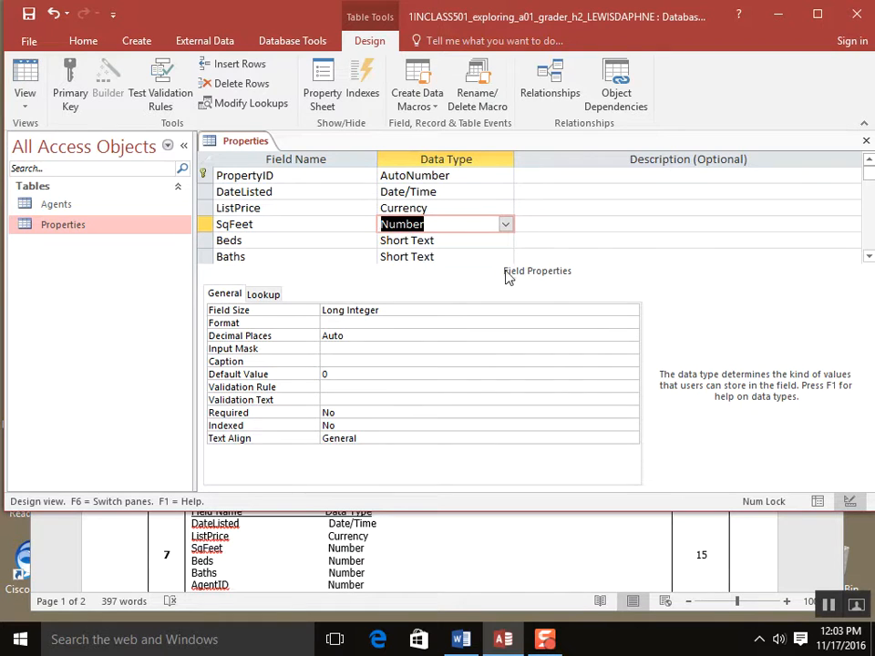
- Set the data types of the Beds and Baths fields to Number
click(505, 241)
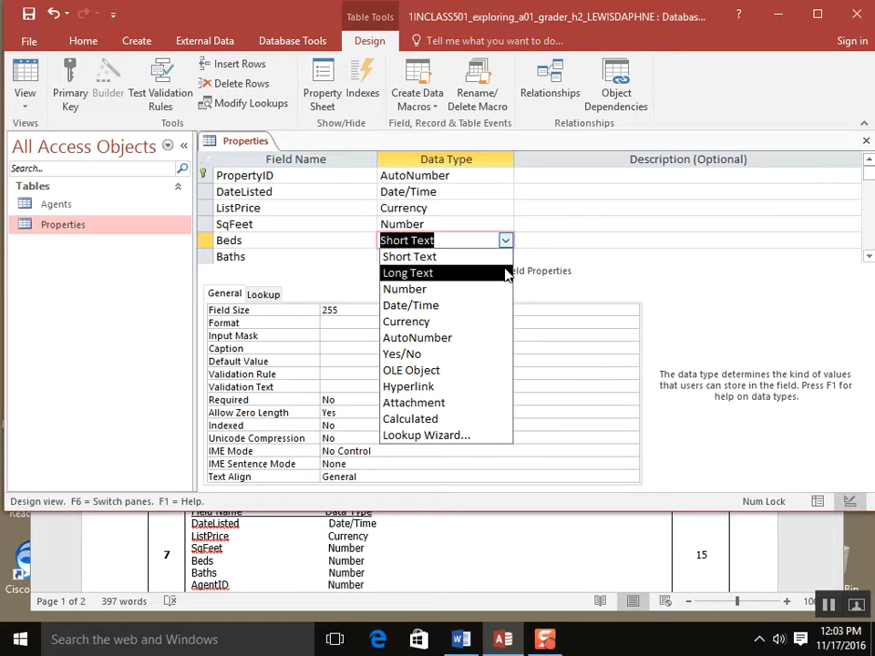
click(504, 289)
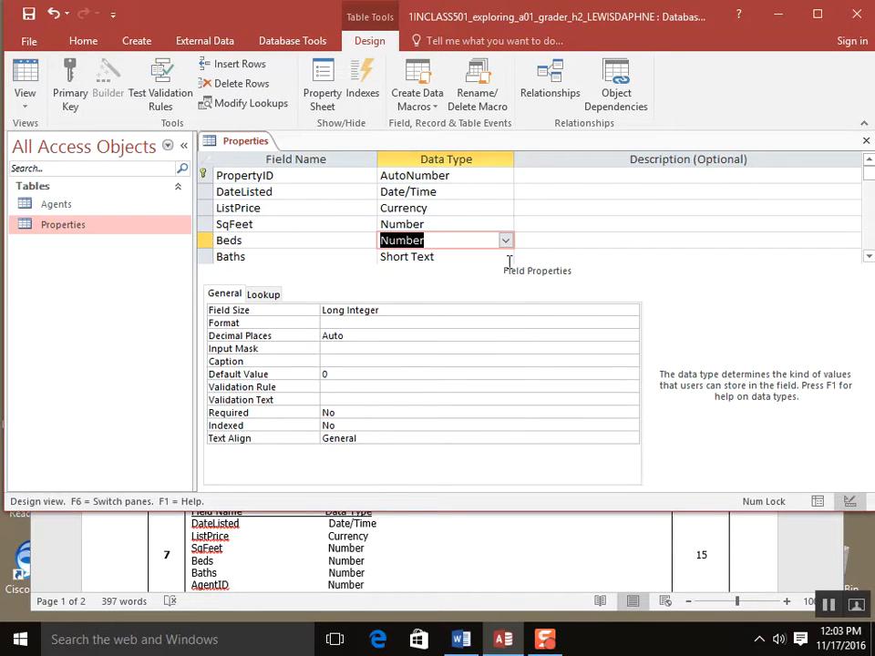
click(505, 257)
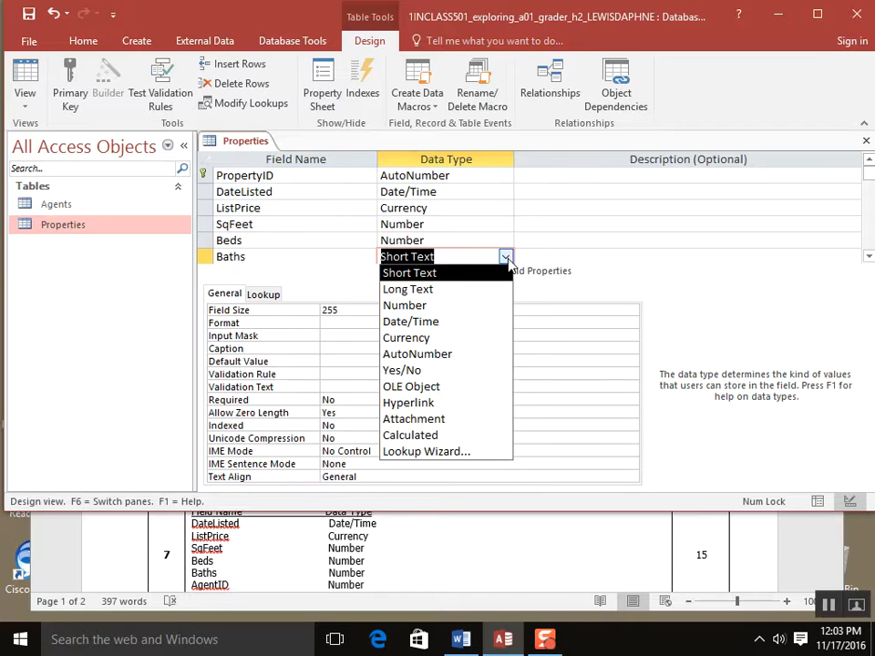
click(502, 306)
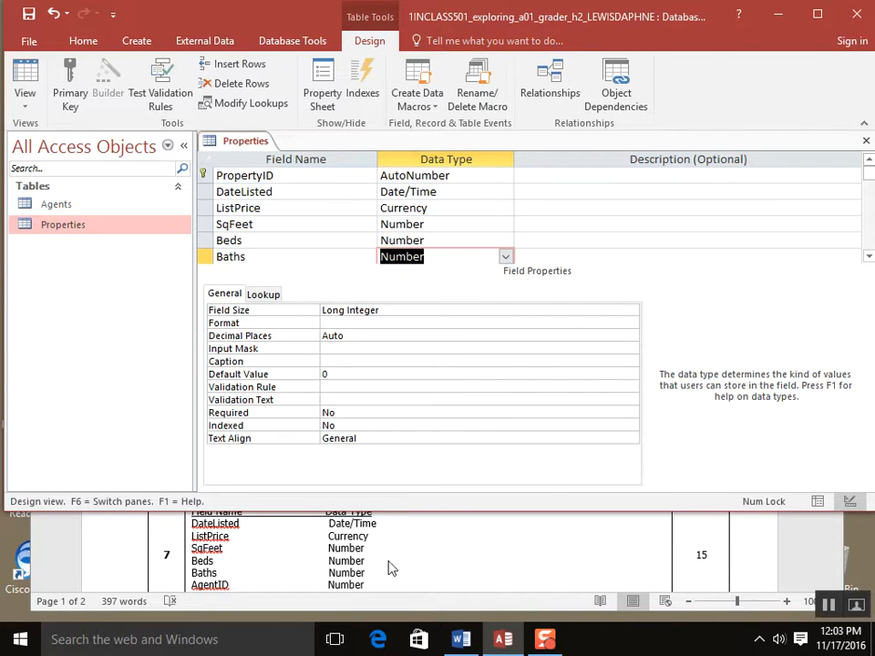
- Set the data type of the AgentID field to Number
drag(592, 511, 584, 584)
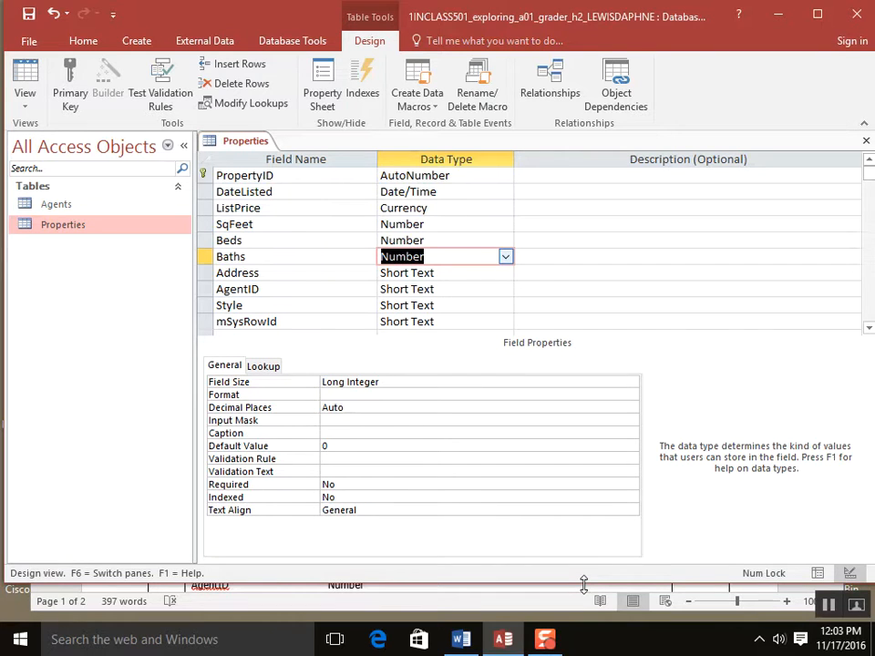
drag(584, 584, 568, 566)
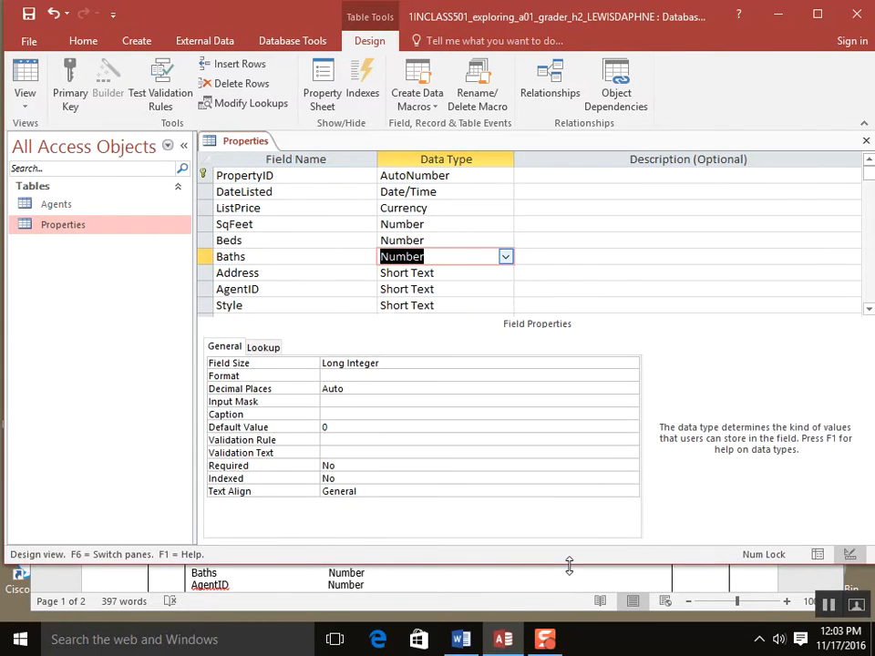
click(505, 289)
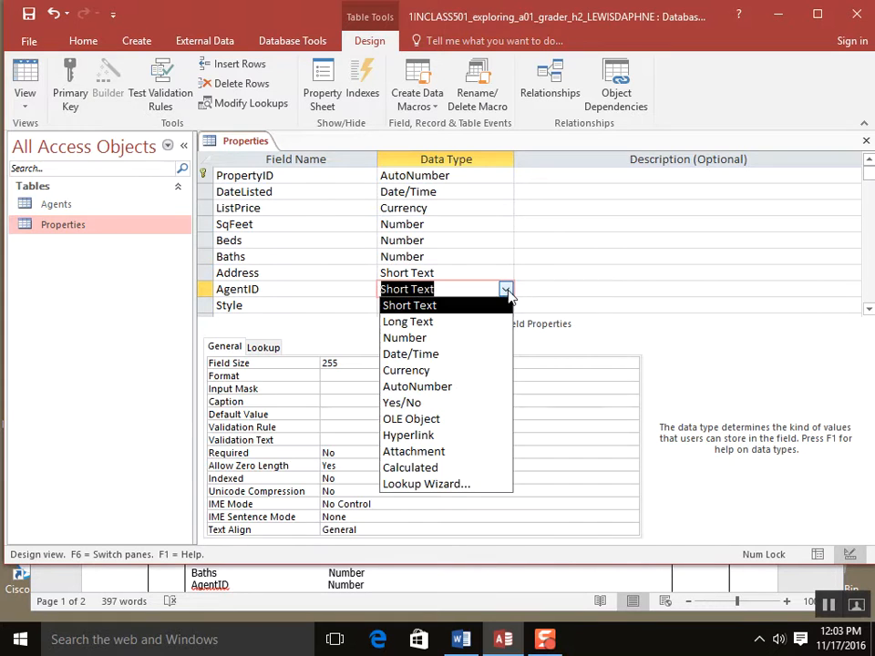
click(502, 339)
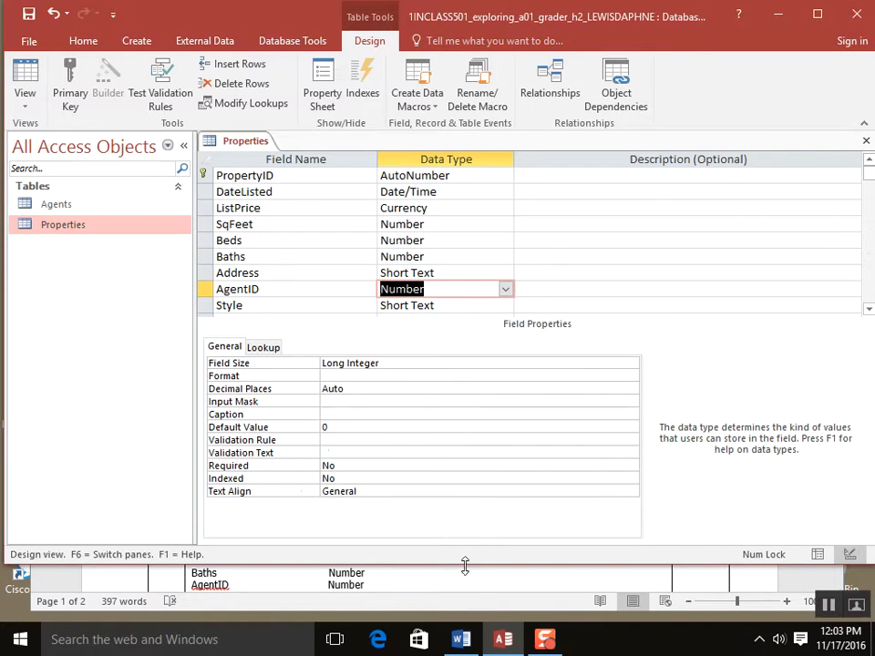
- Read the rest of instruction 7 and save the Properties table's design changes, accepting the possible data loss
drag(464, 566, 484, 441)
click(560, 579)
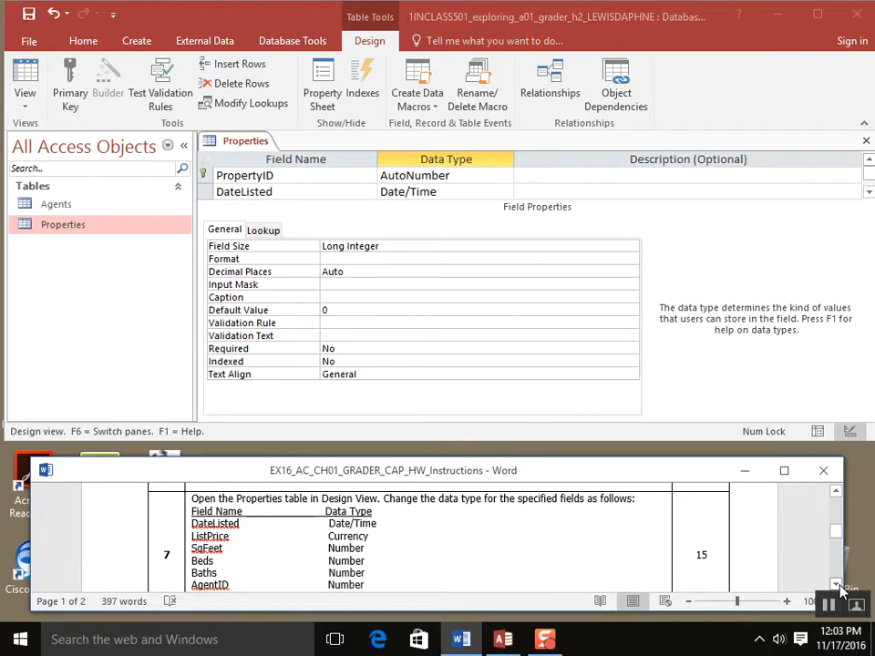
click(836, 584)
click(836, 584)
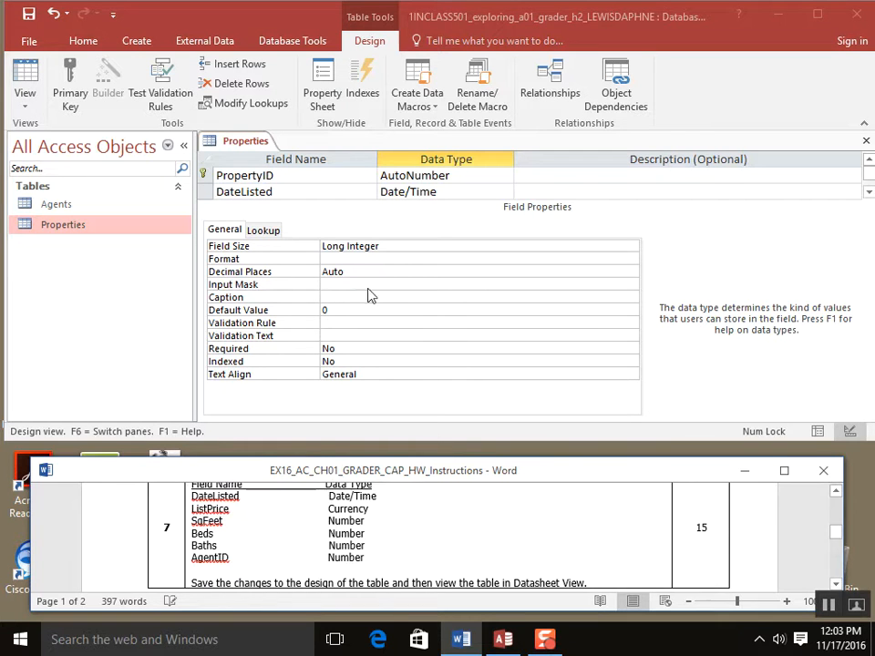
right_click(259, 146)
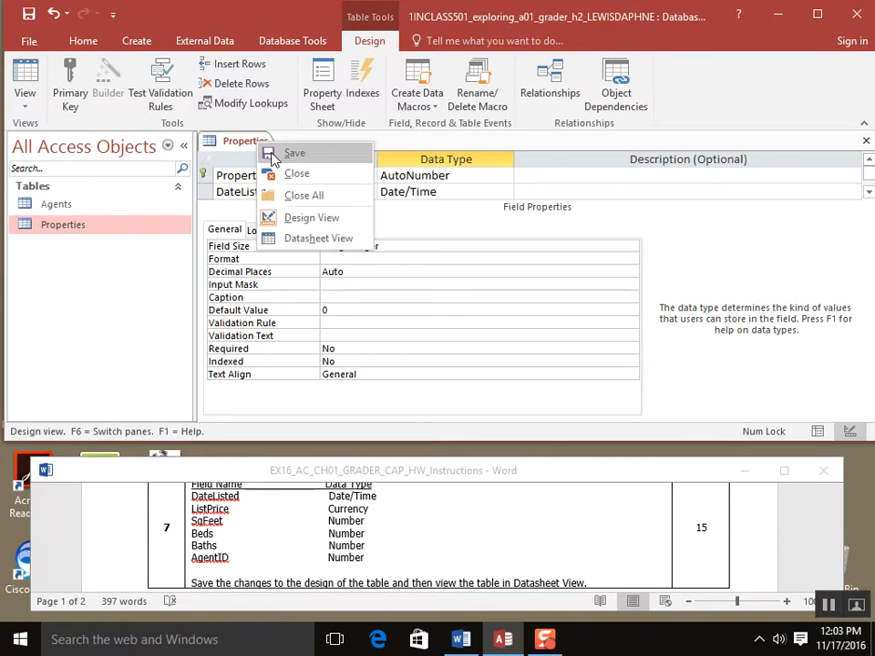
click(272, 153)
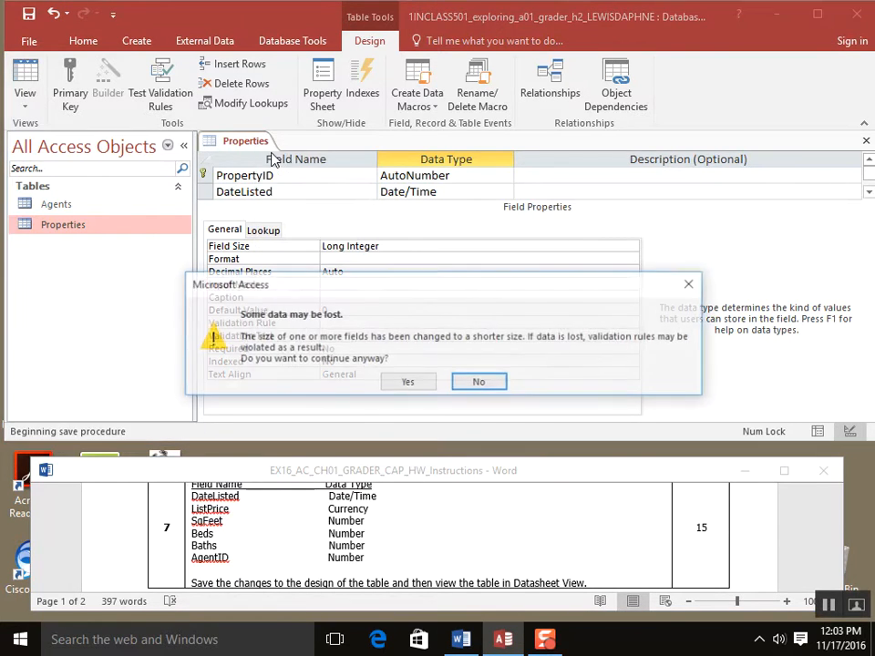
click(406, 384)
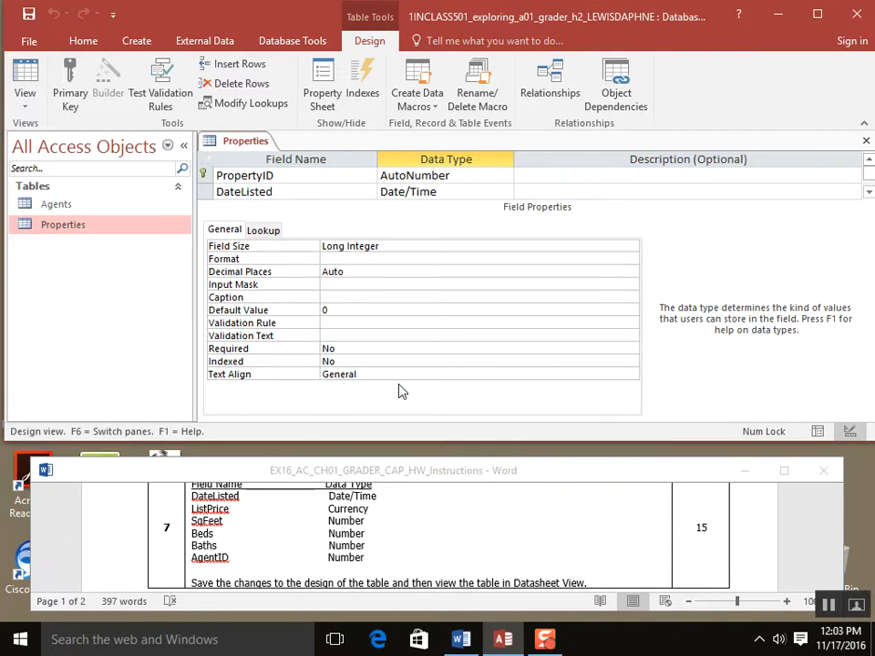
- Show the Properties table in Datasheet View and check the DateListed, ListPrice, Beds and Baths columns
drag(369, 441, 374, 513)
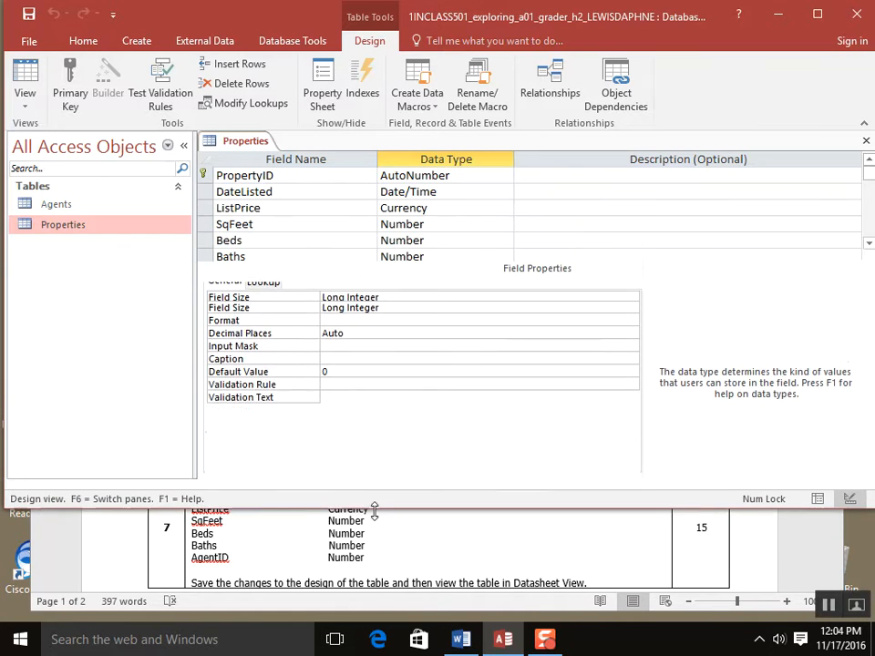
click(24, 105)
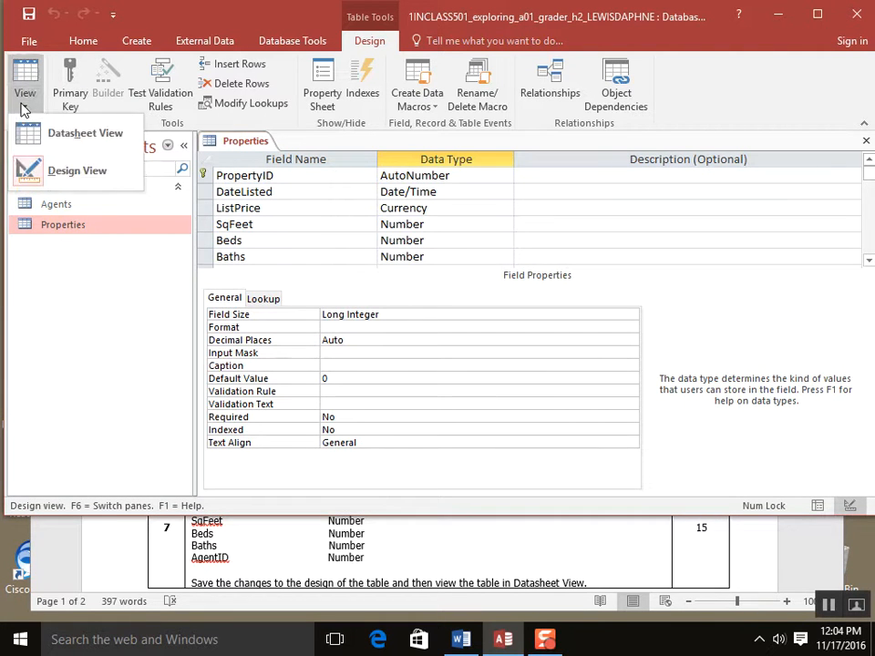
click(26, 123)
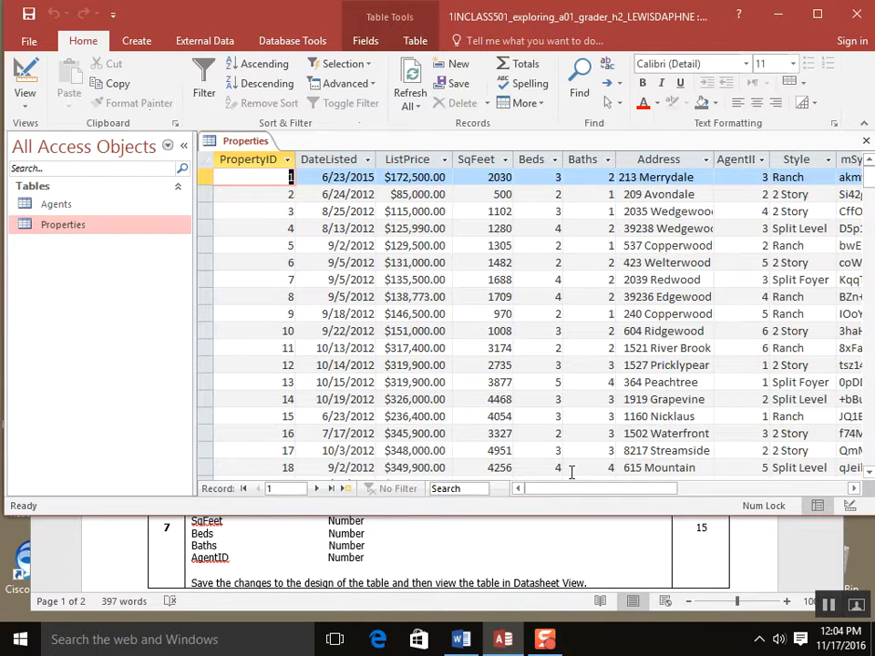
click(356, 160)
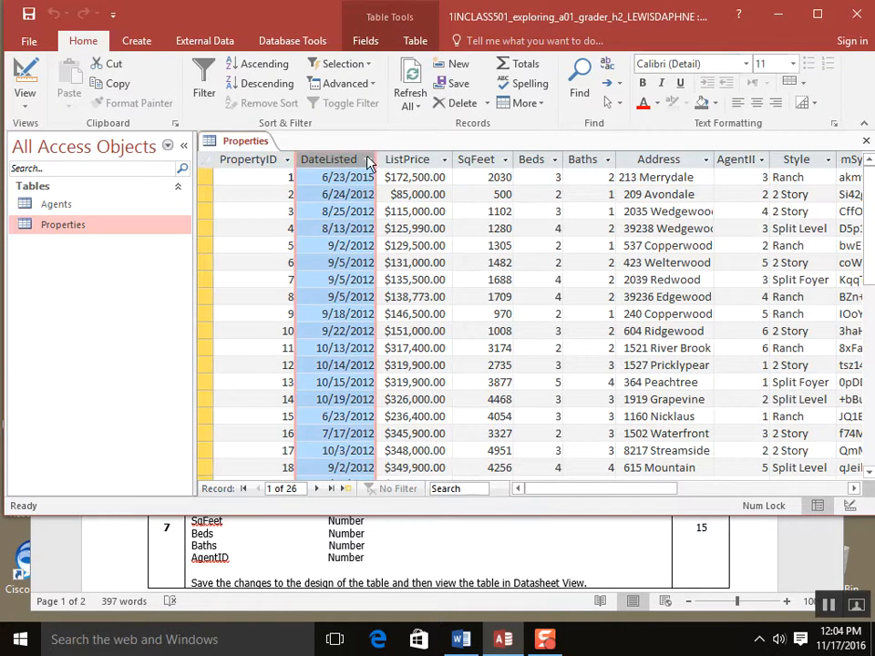
click(406, 158)
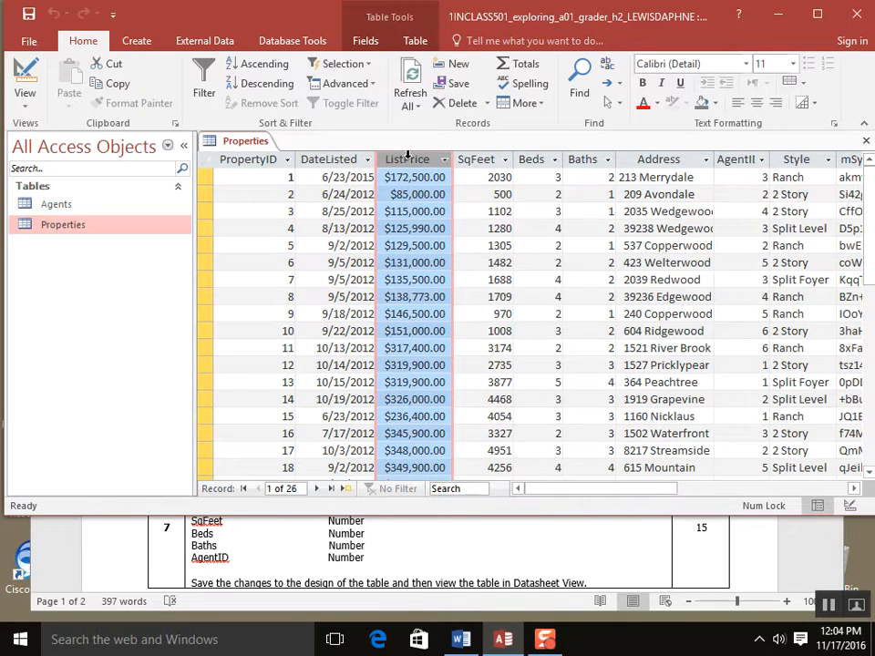
click(534, 159)
click(582, 160)
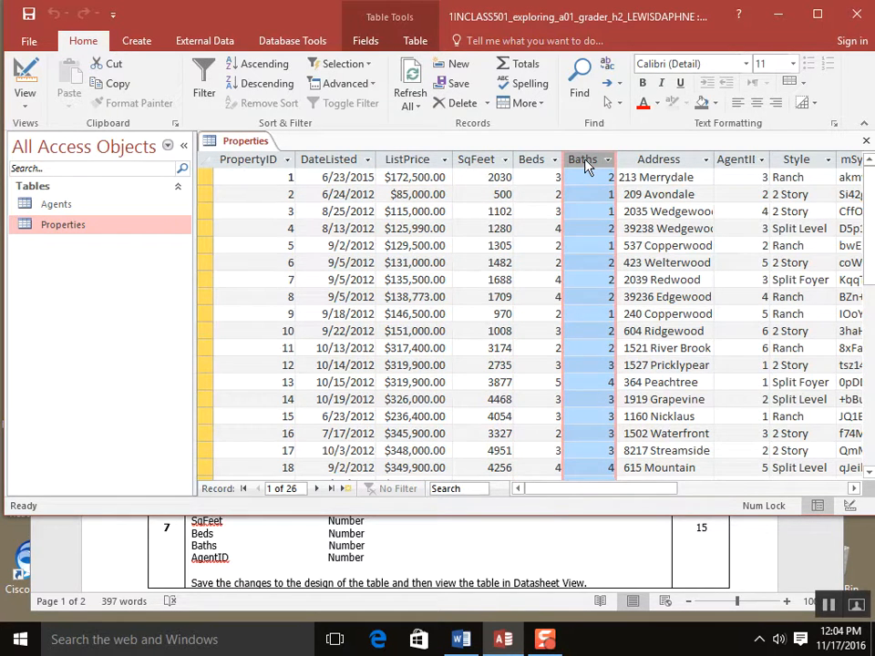
- Read instruction 8 and sort the Properties records by ListPrice from largest to smallest, checking the order through the last record
click(542, 563)
mouse_move(839, 537)
mouse_down()
mouse_move(838, 547)
mouse_move(835, 529)
mouse_up()
click(835, 495)
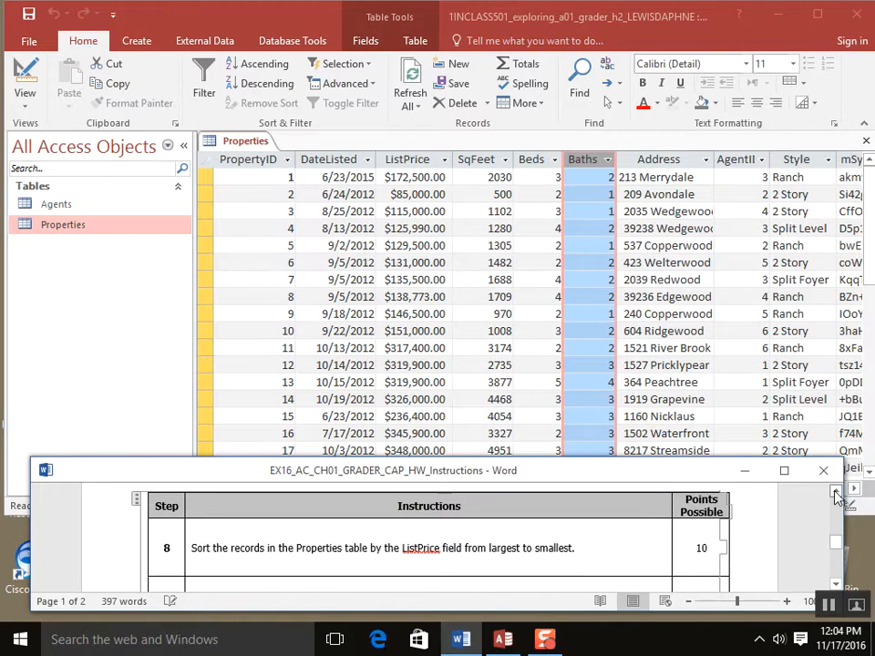
click(87, 341)
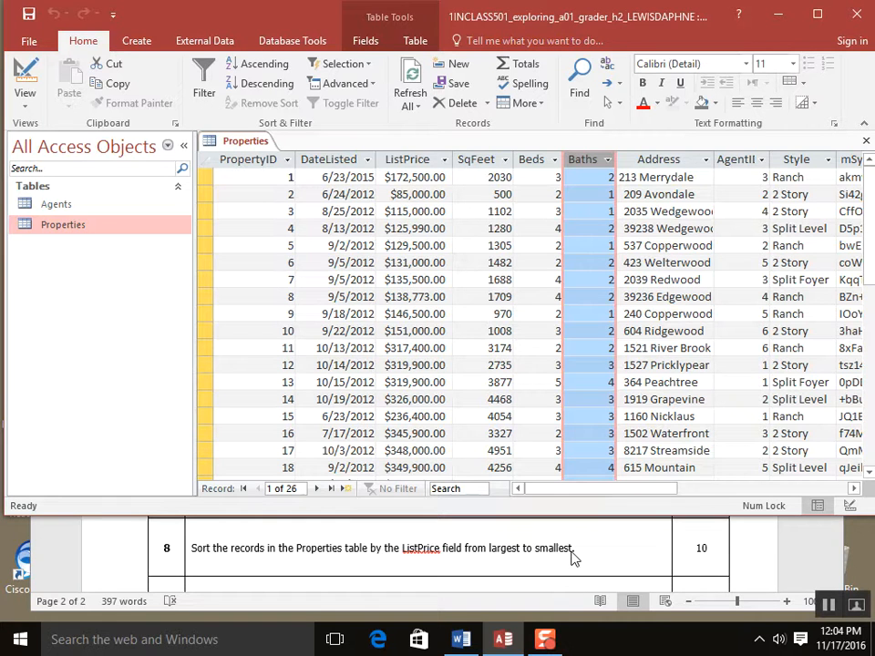
click(445, 161)
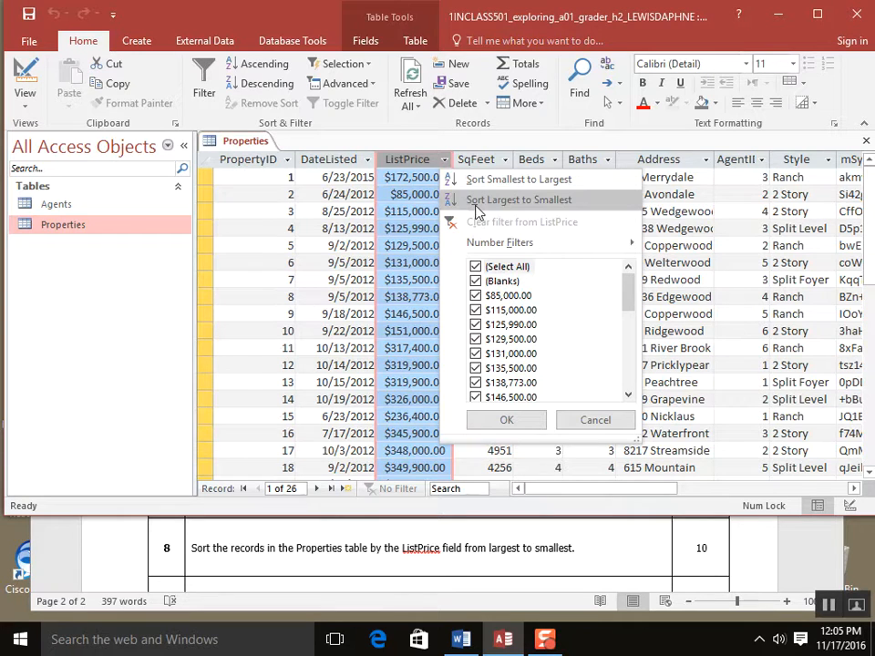
click(467, 200)
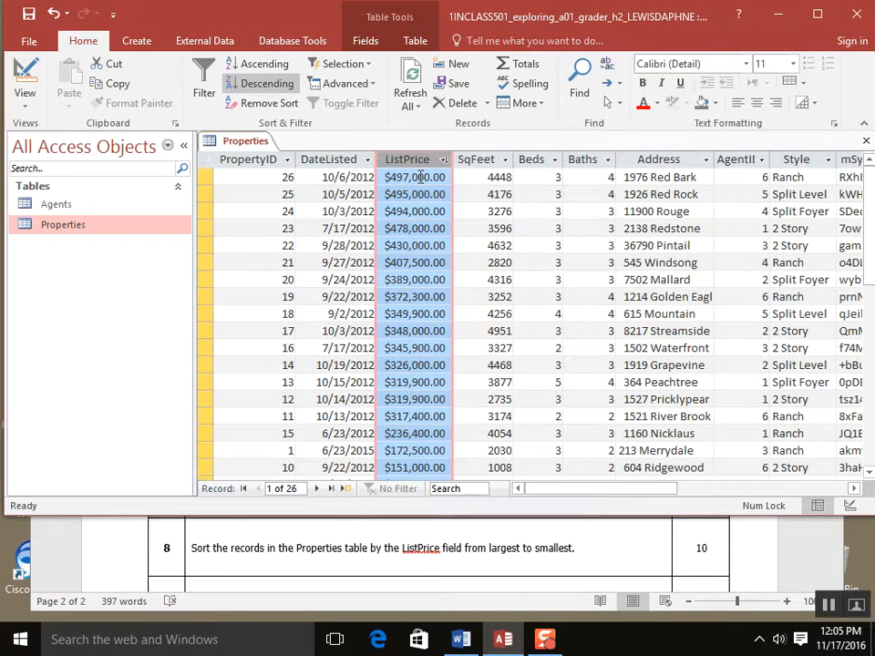
scroll(420, 177, down, 4)
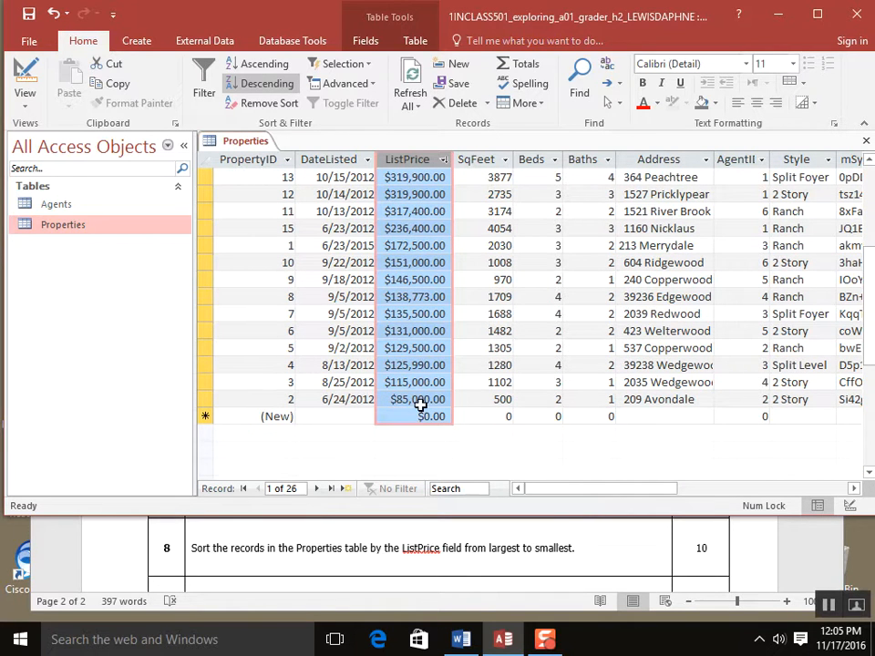
scroll(420, 404, up, 4)
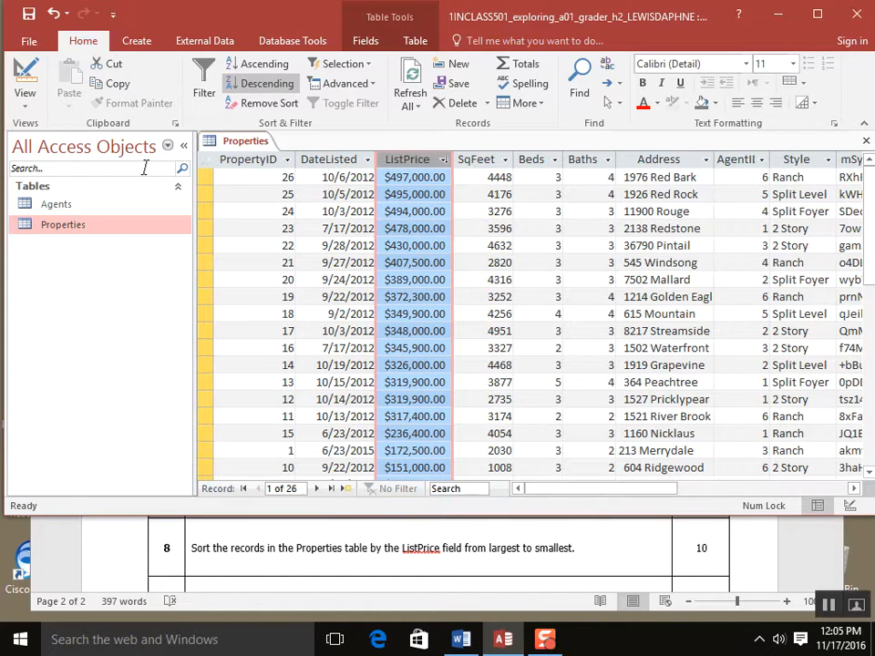
- Read instruction 9 and start a Filter By Form on the Properties table
click(663, 570)
click(837, 584)
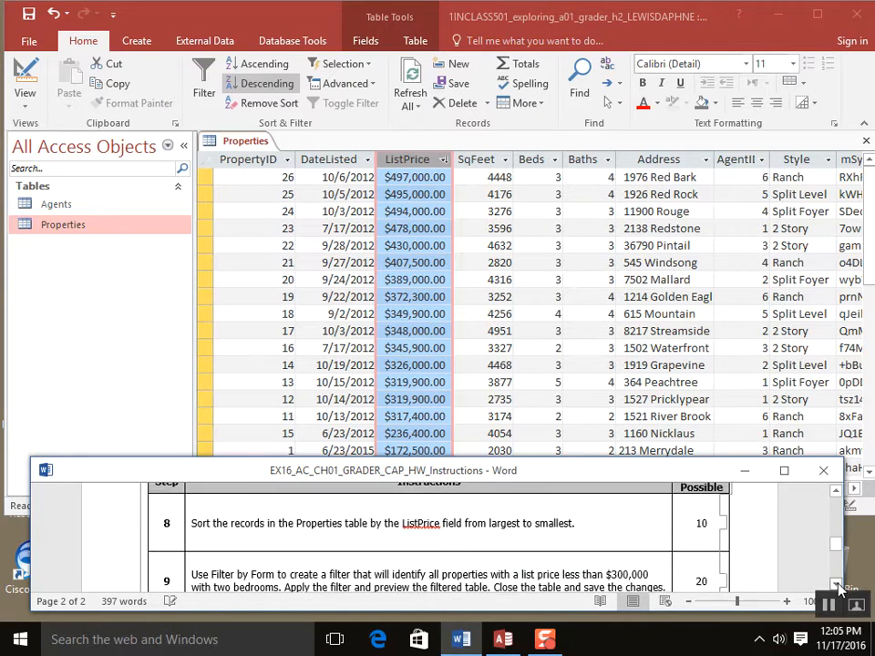
click(112, 388)
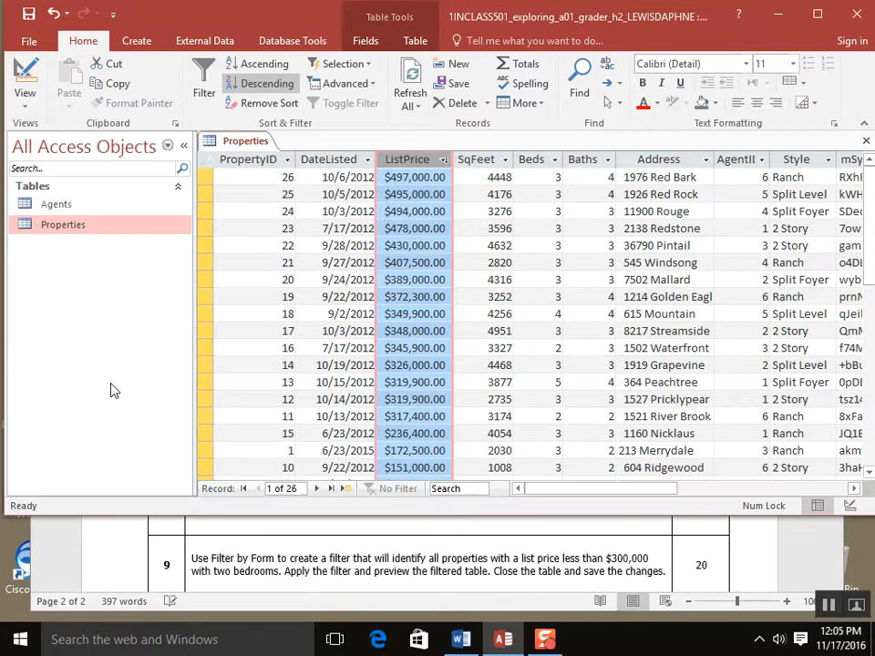
drag(201, 522, 201, 538)
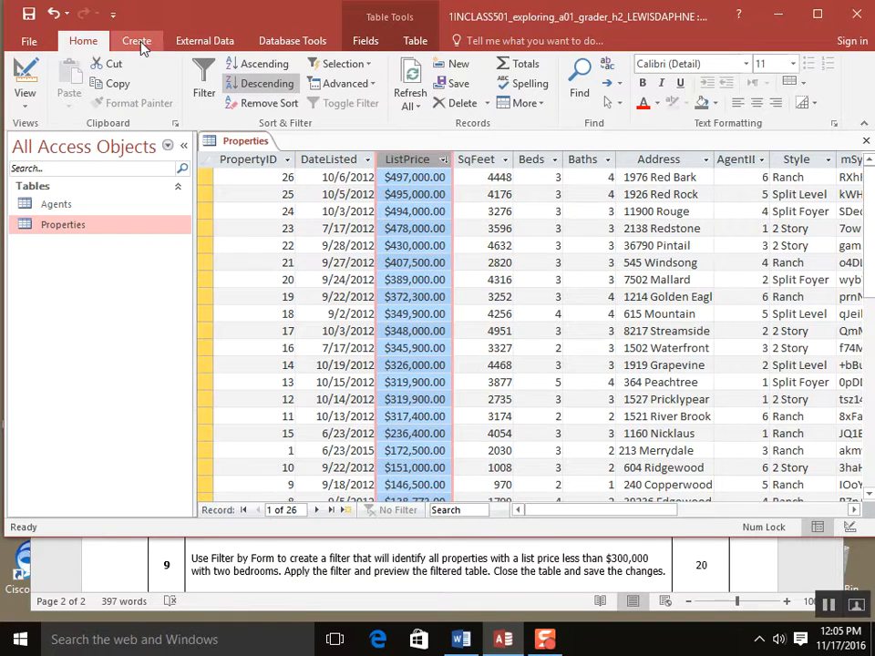
click(831, 606)
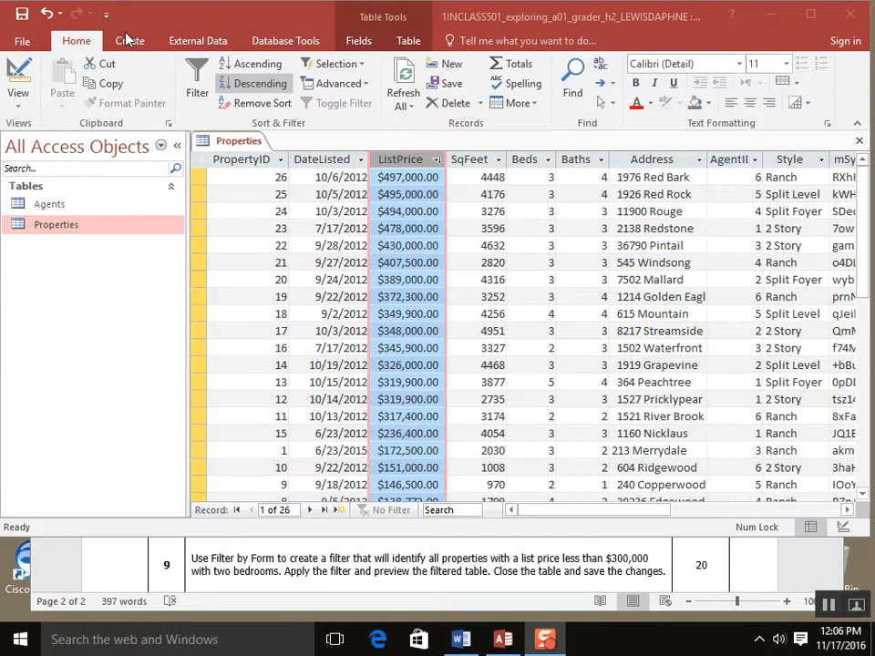
click(88, 44)
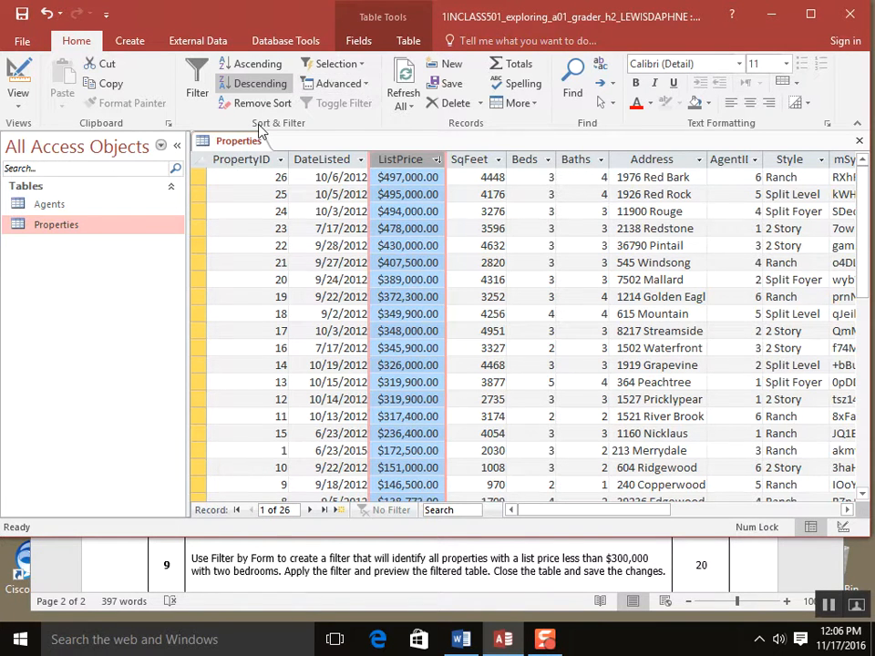
click(370, 84)
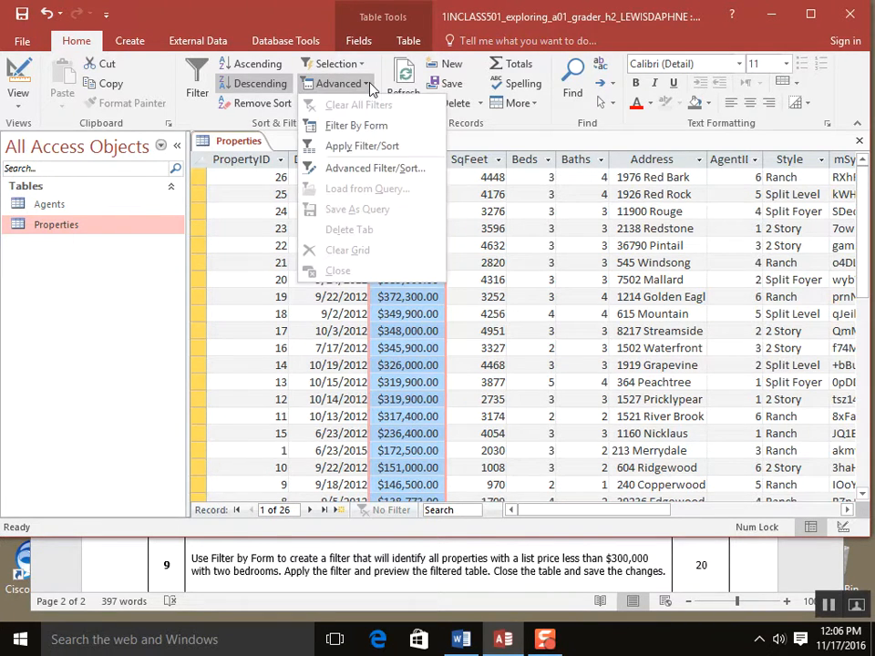
click(398, 134)
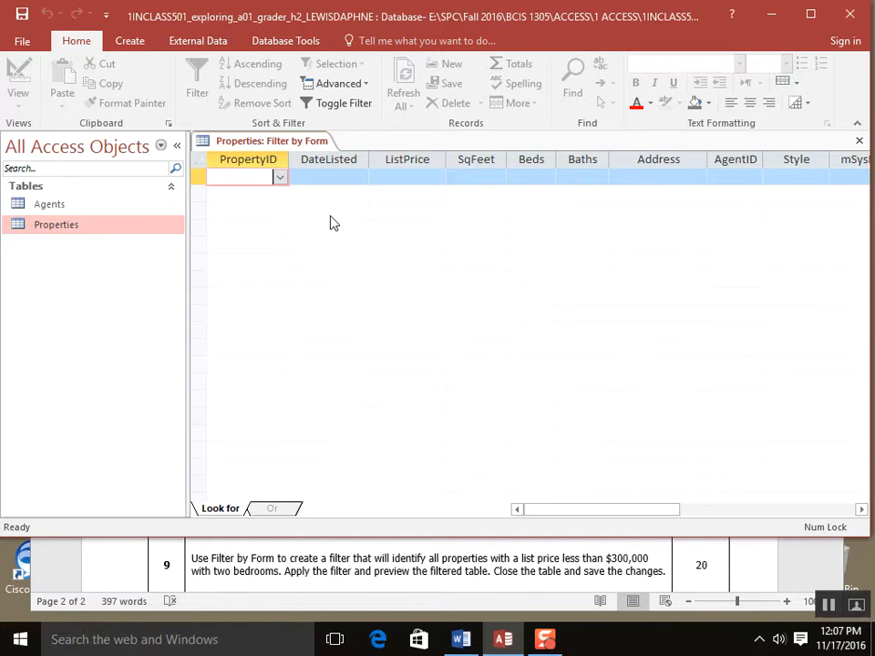
- Enter the filter criteria <300000 for the ListPrice field and 2 for the Beds field
click(438, 177)
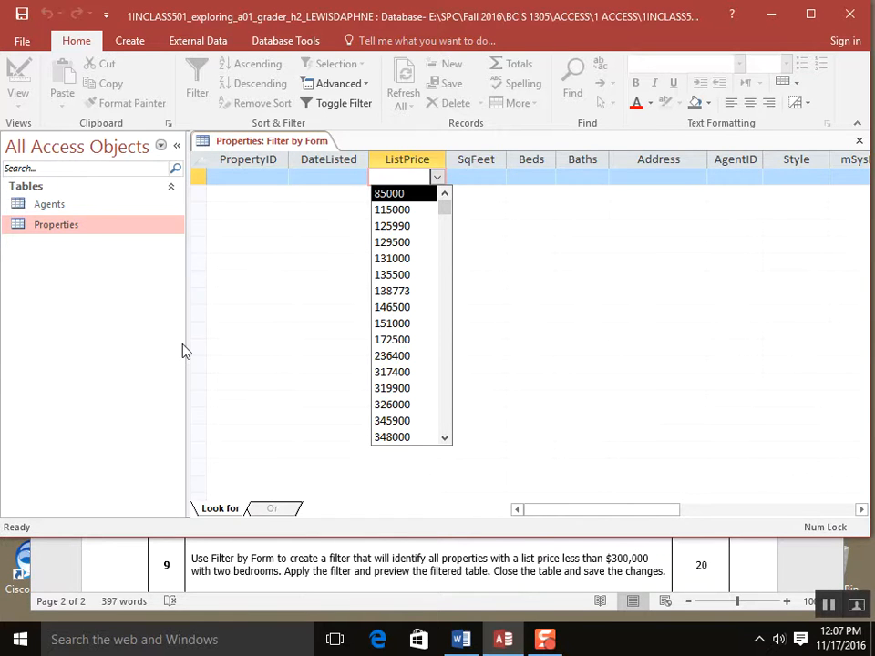
click(445, 439)
click(445, 439)
click(445, 439)
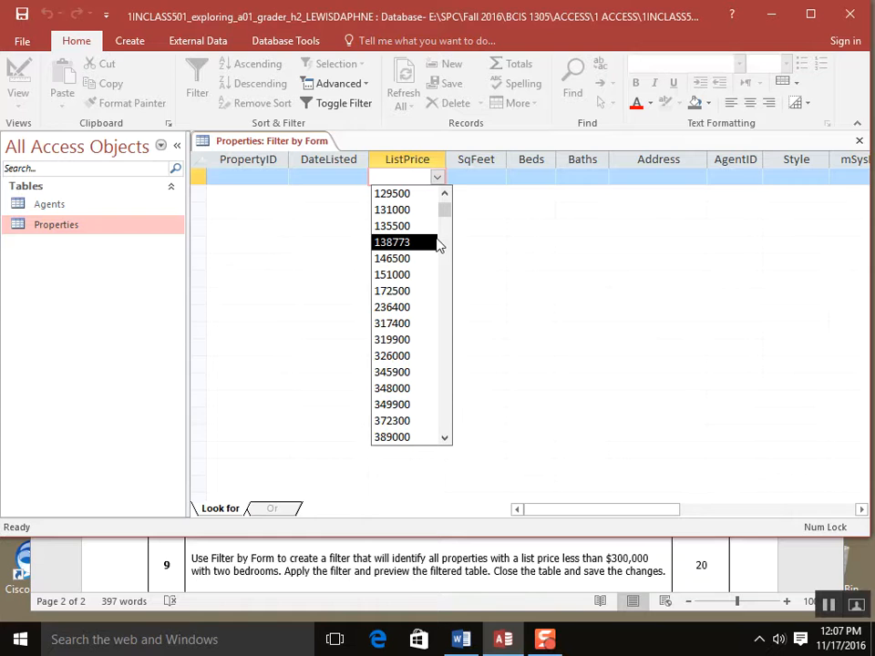
scroll(438, 245, up, 1)
text(<)
text(200)
key(BackSpace)
key(BackSpace)
key(BackSpace)
text(300000)
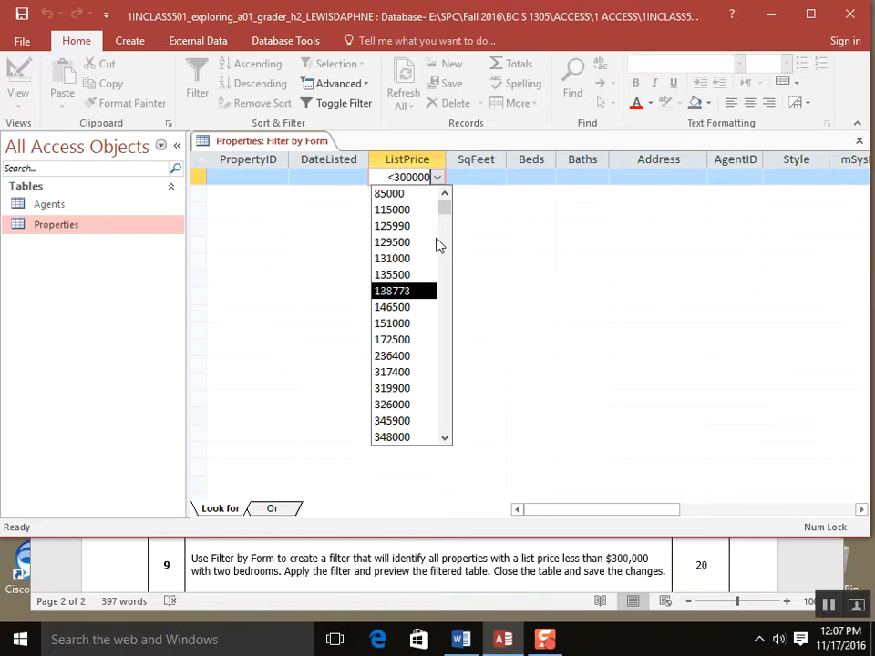
key(Tab)
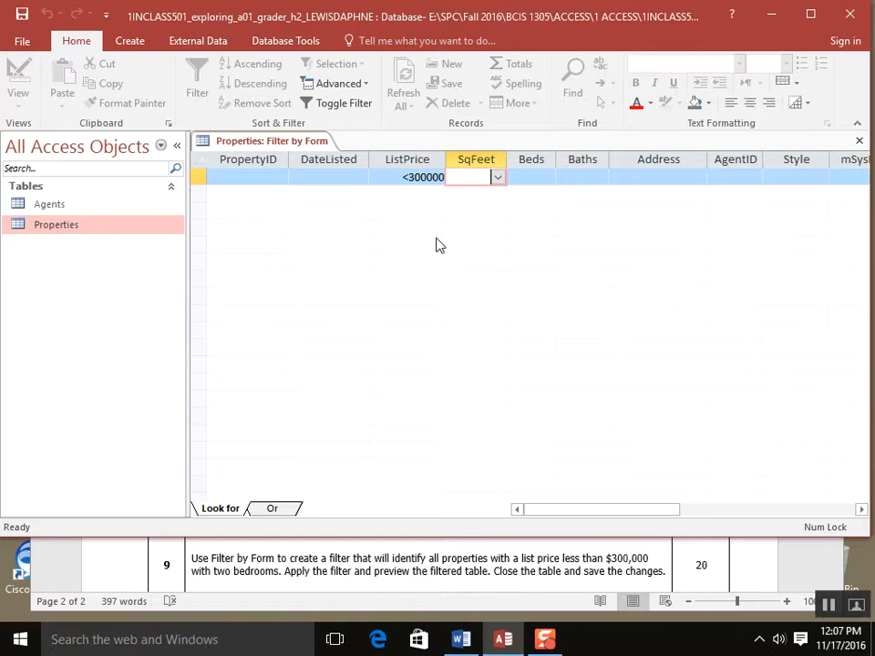
click(536, 180)
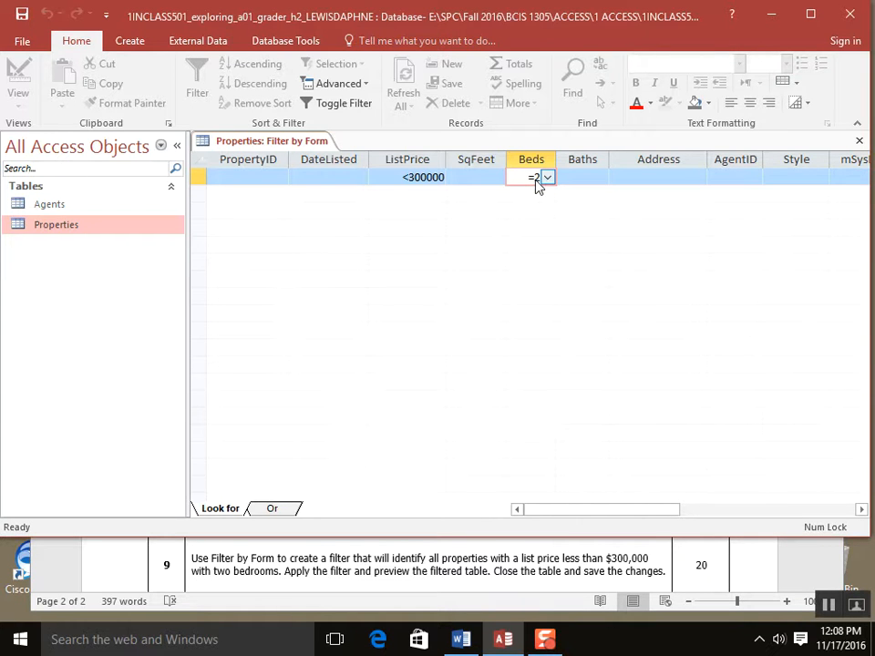
key(Tab)
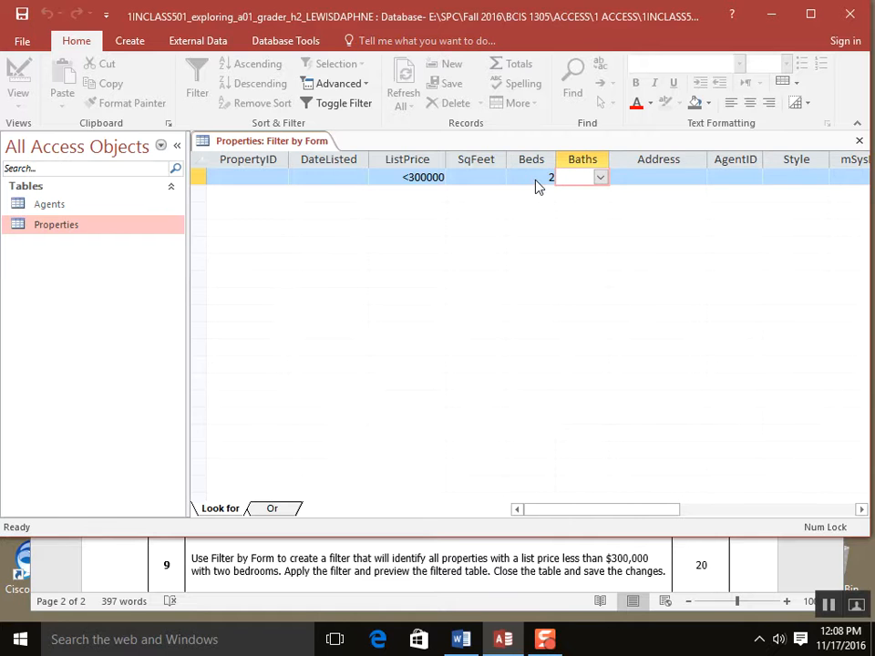
- Try to save the Properties filter criteria as a query
right_click(273, 142)
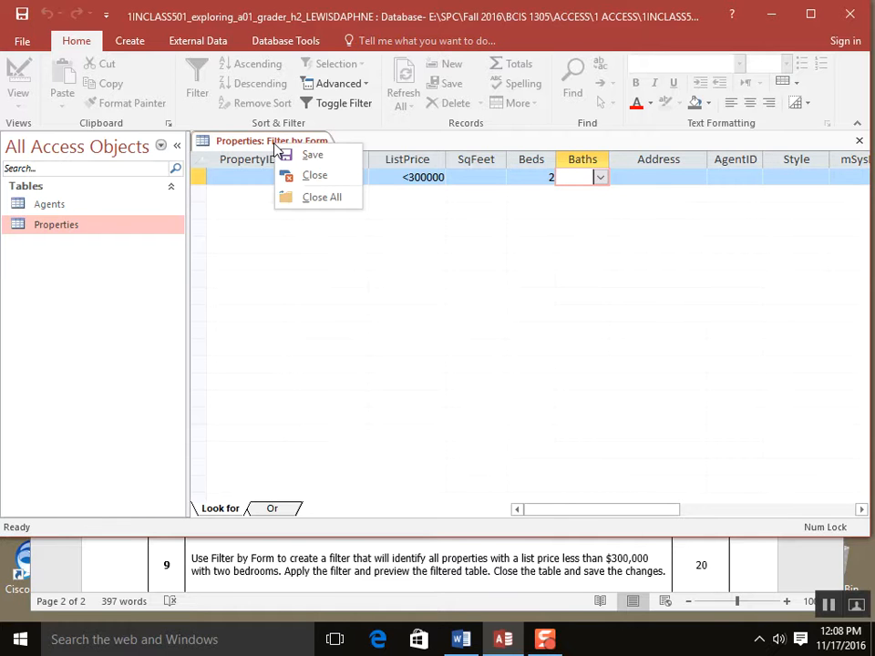
click(285, 155)
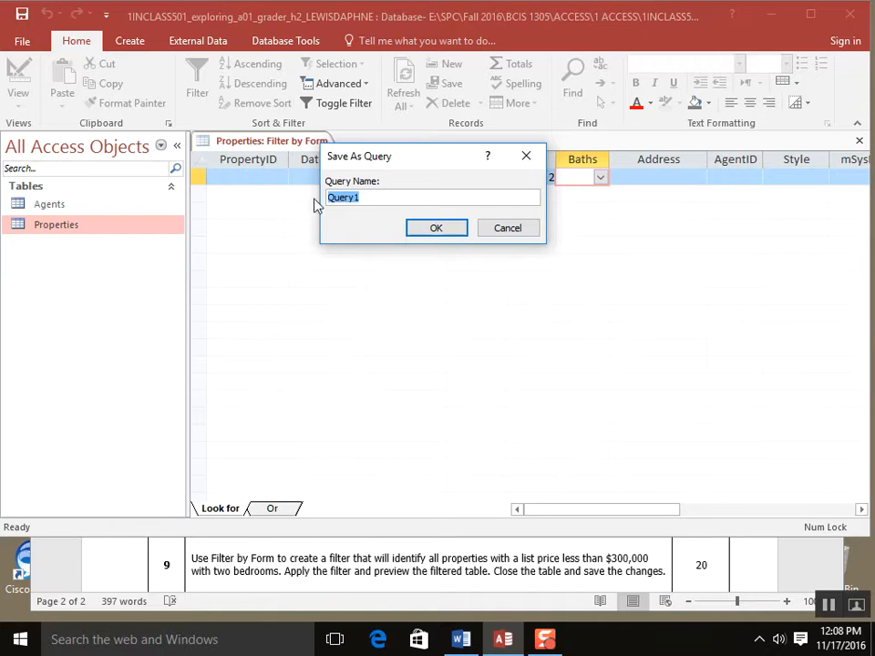
click(508, 228)
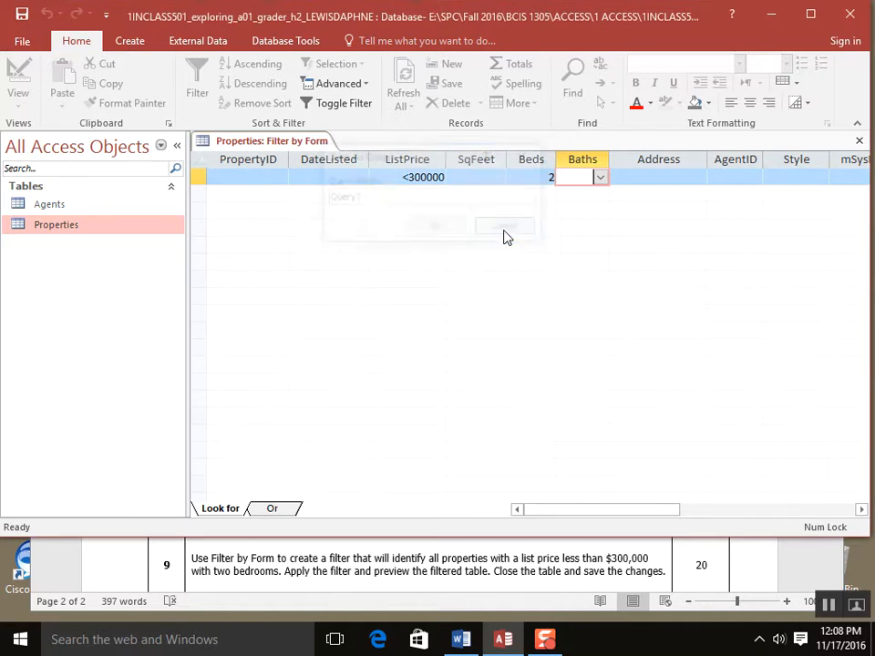
right_click(295, 146)
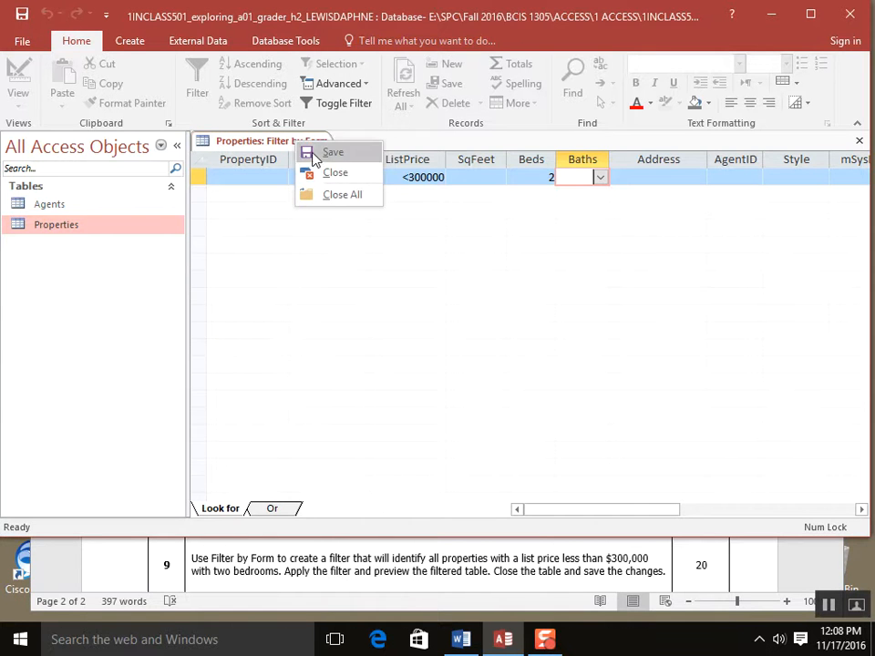
click(314, 153)
click(435, 230)
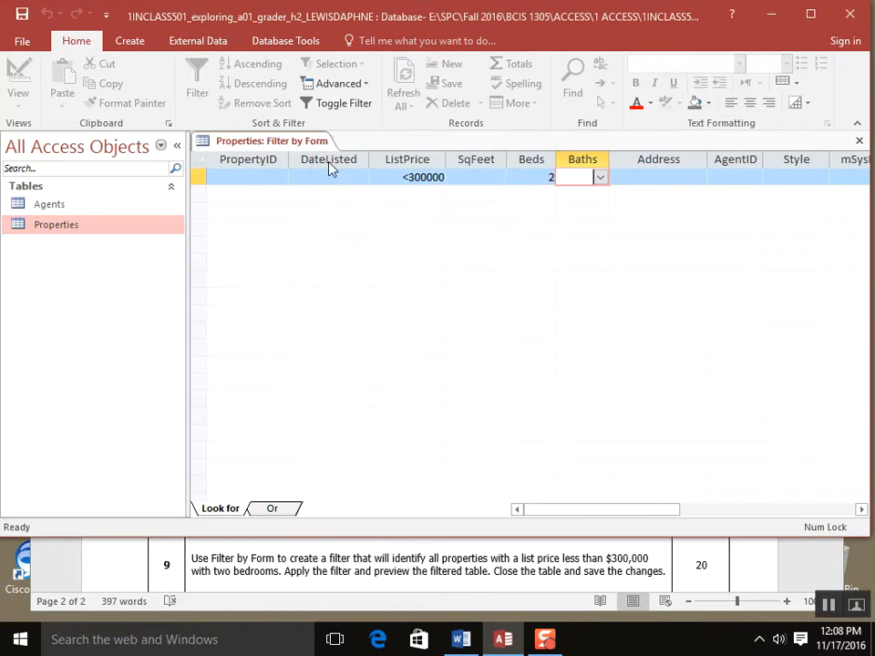
- Close the Properties Filter by Form and check the records in the table's datasheet
right_click(308, 148)
click(315, 177)
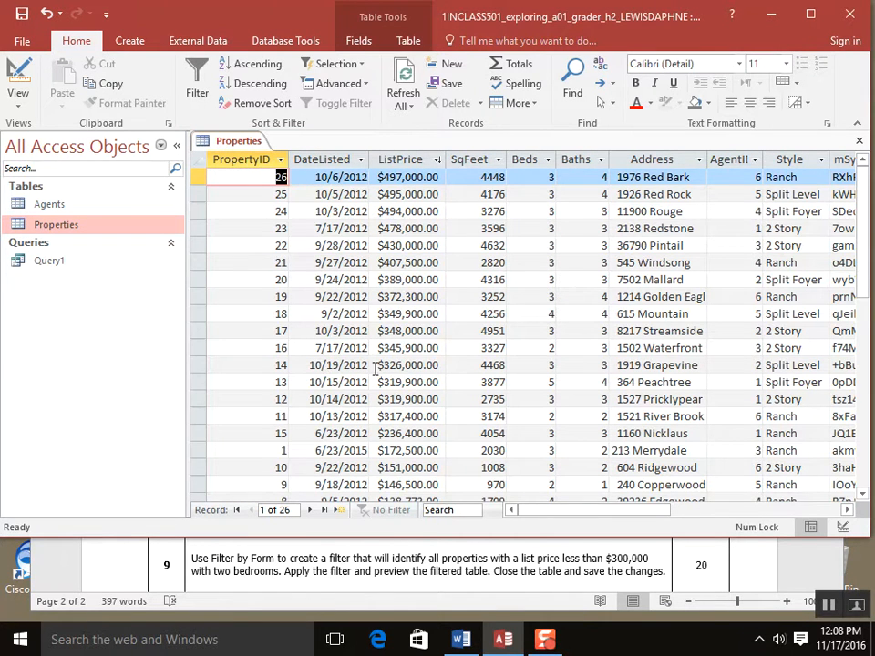
scroll(339, 370, down, 3)
scroll(415, 382, up, 3)
- Filter the ListPrice field with a Less Than number filter of 300000
click(437, 160)
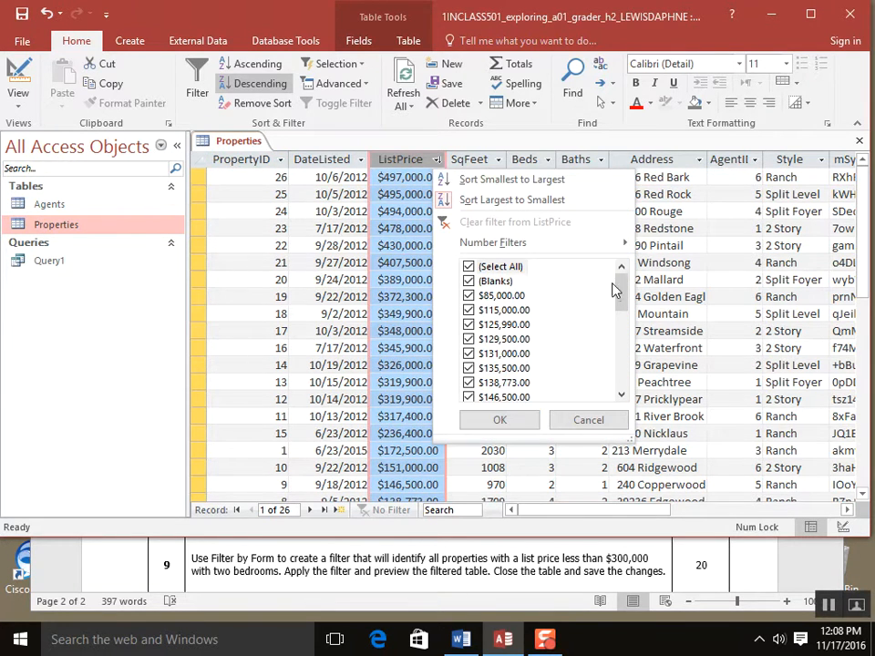
mouse_move(625, 246)
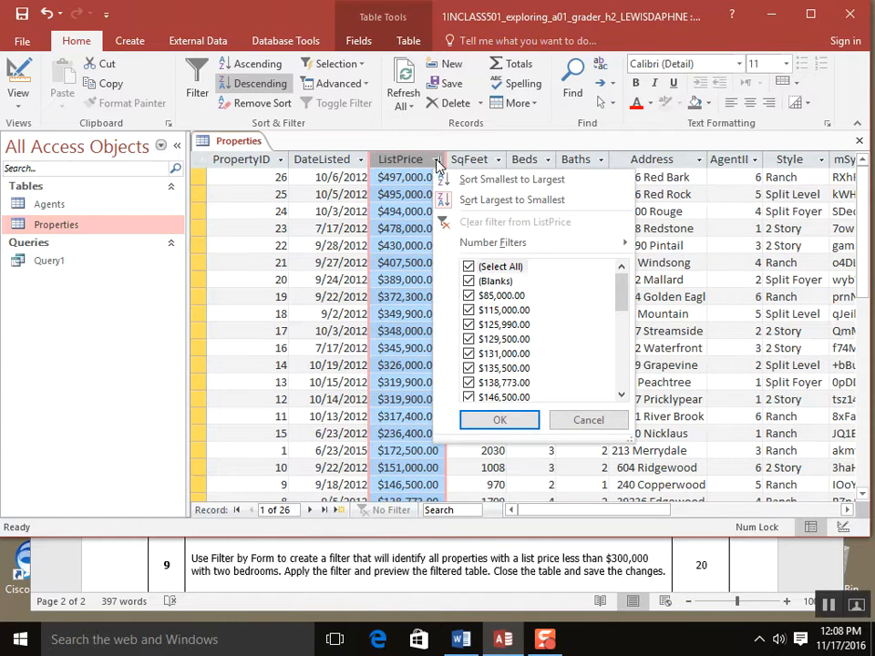
mouse_move(465, 246)
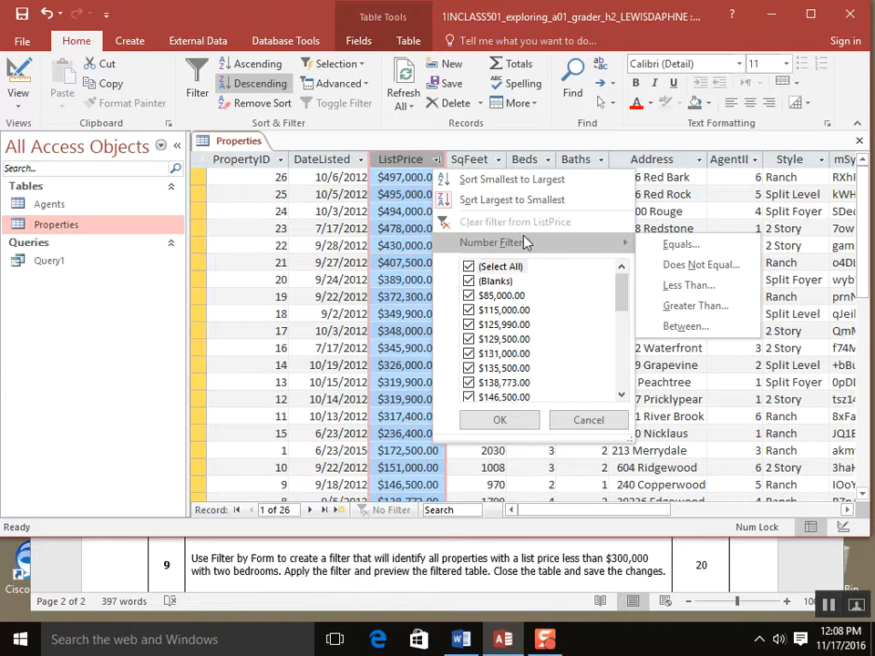
click(706, 290)
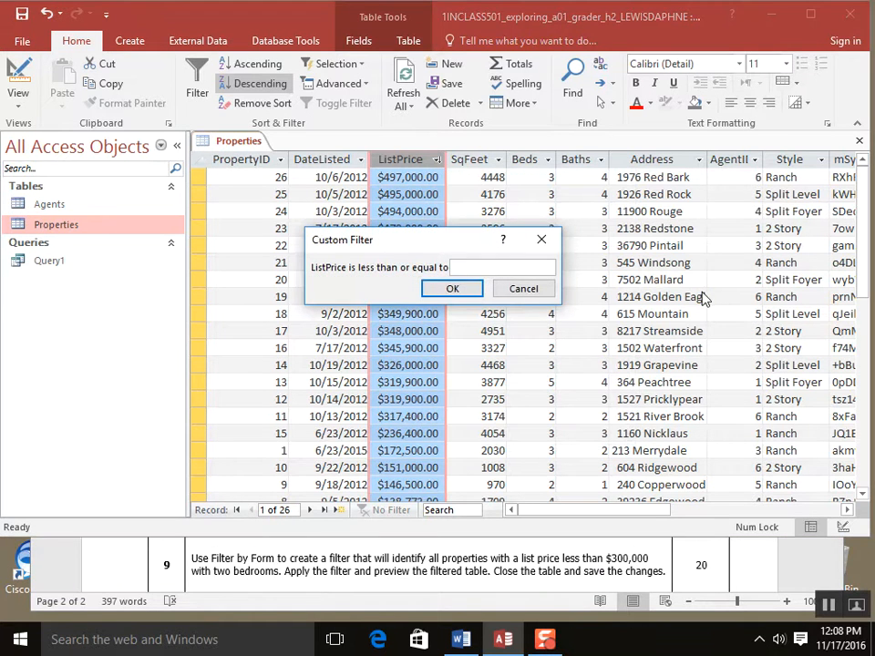
text(300000)
click(452, 288)
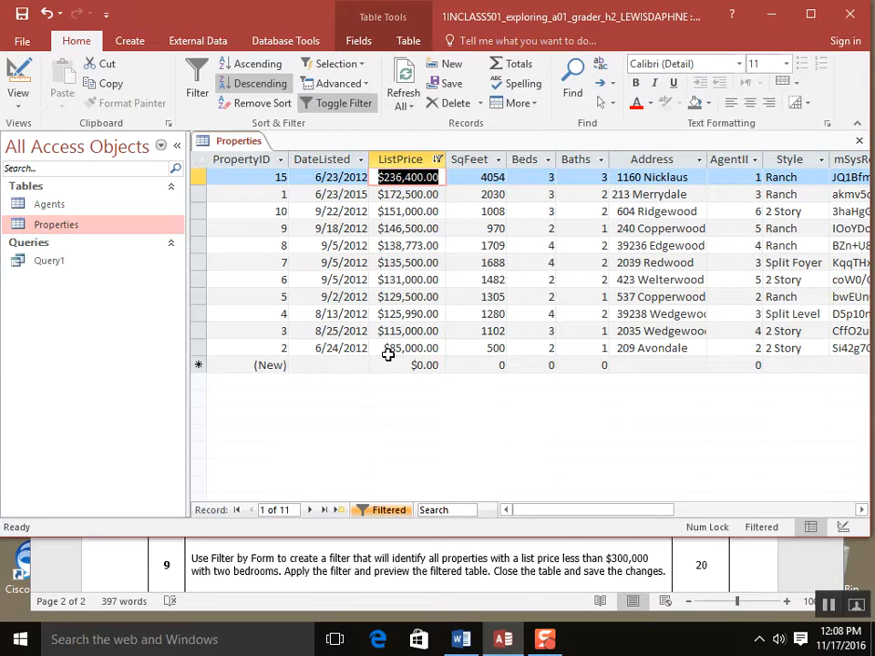
- Filter the Beds field with an Equals number filter of 2
click(549, 159)
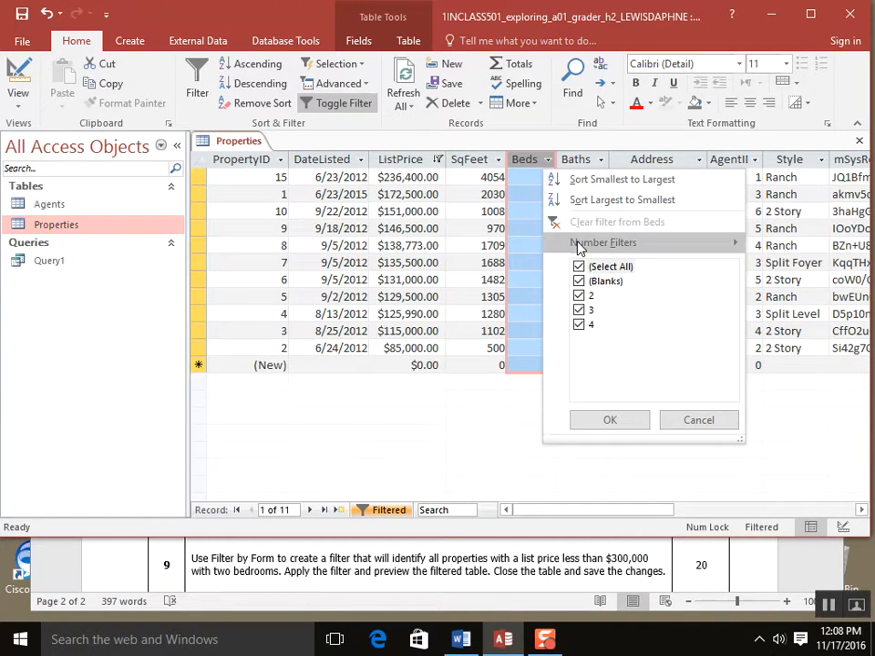
mouse_move(579, 248)
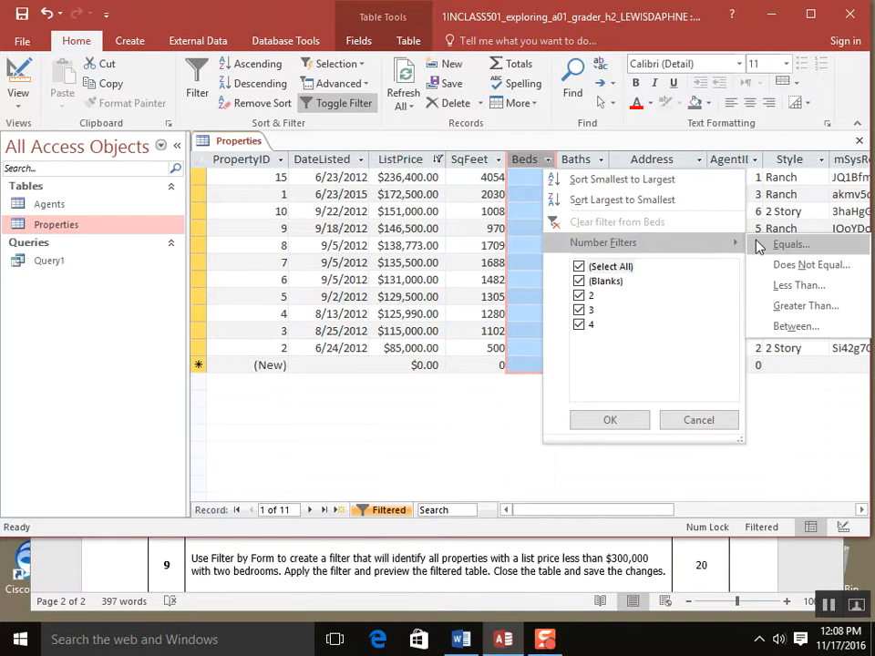
click(769, 246)
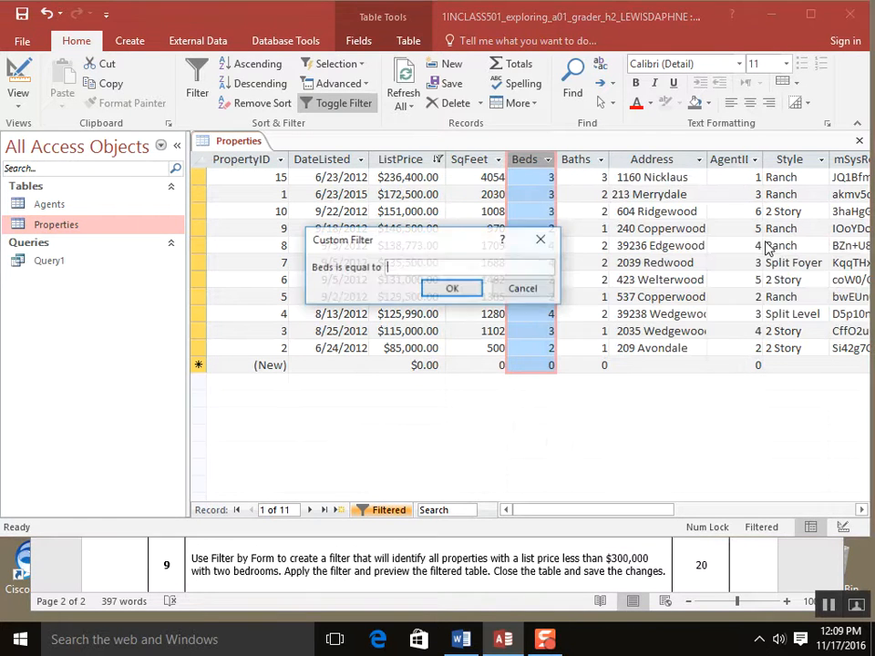
text(2)
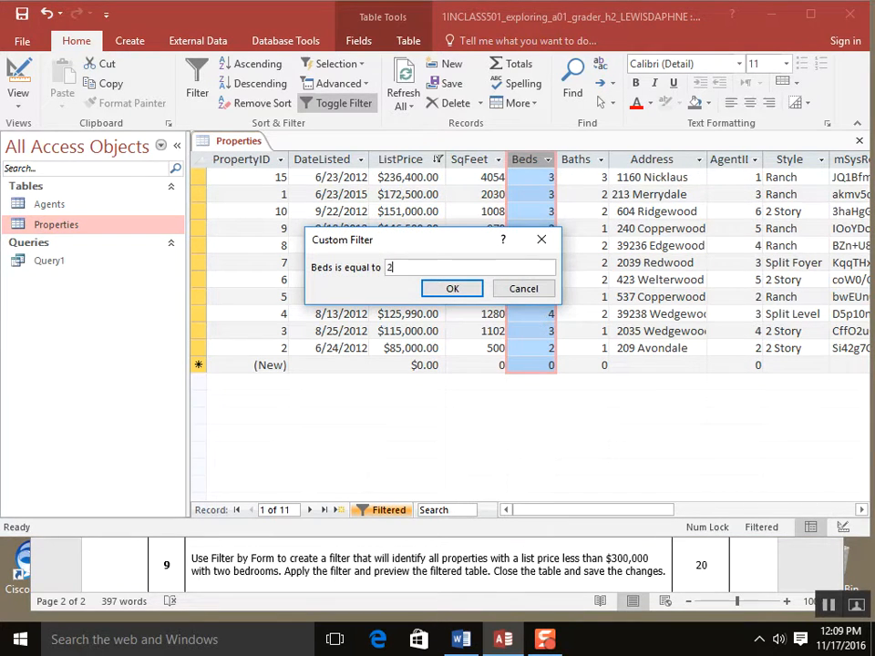
click(453, 289)
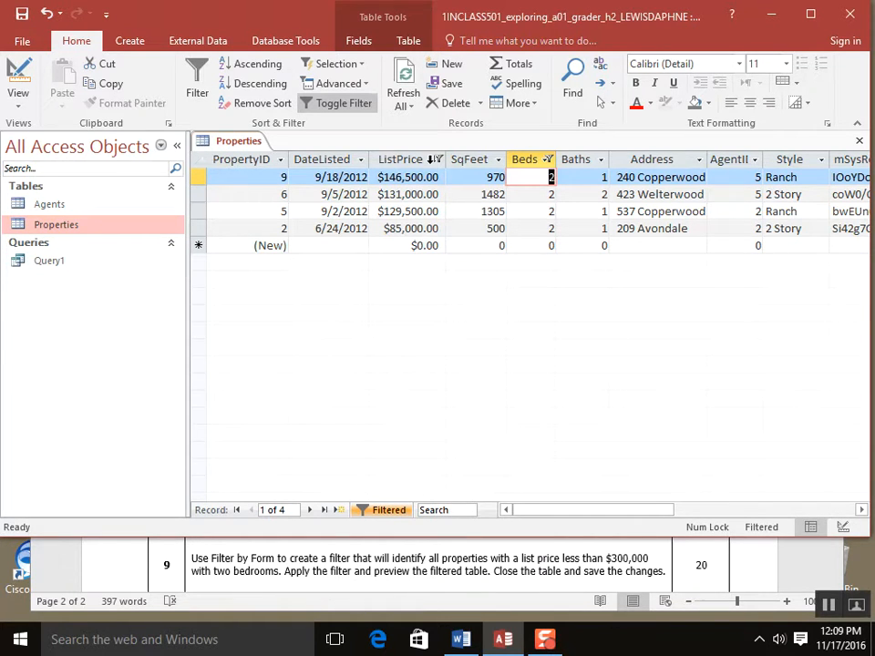
- Save the filtered Properties table and close it
right_click(235, 143)
click(244, 148)
right_click(241, 146)
click(258, 170)
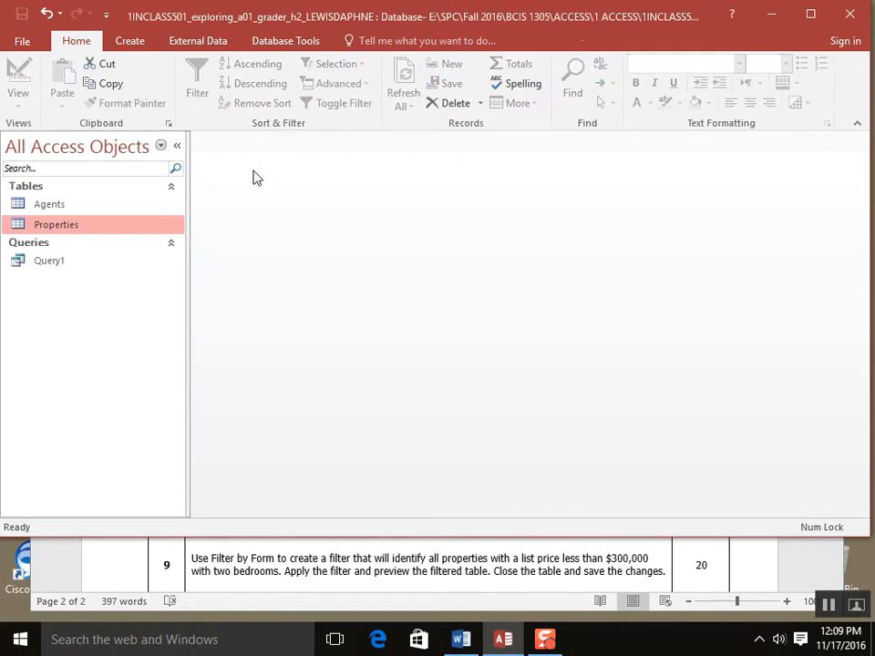
- Delete the query Query1 from the database
click(114, 264)
key(Delete)
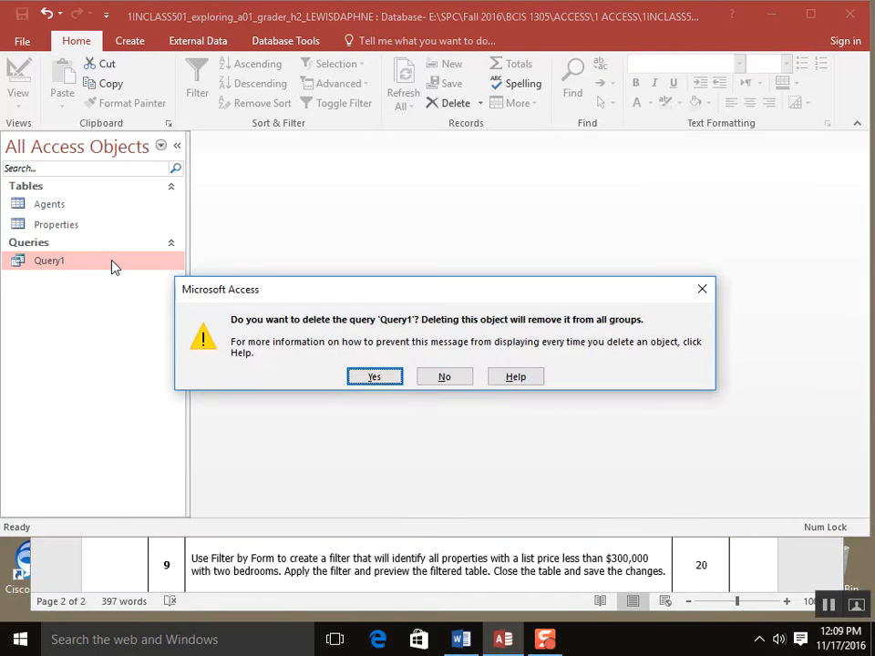
click(377, 377)
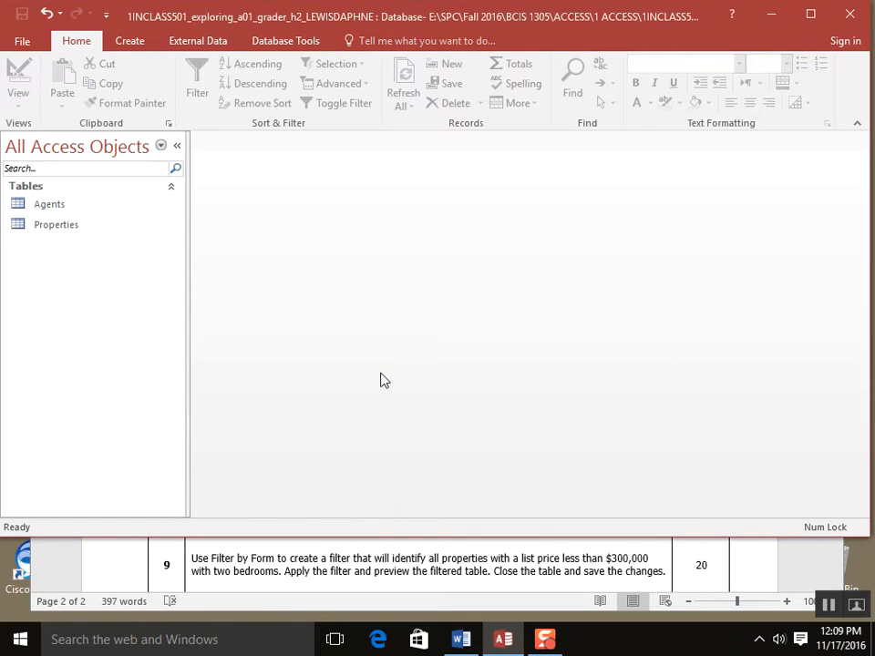